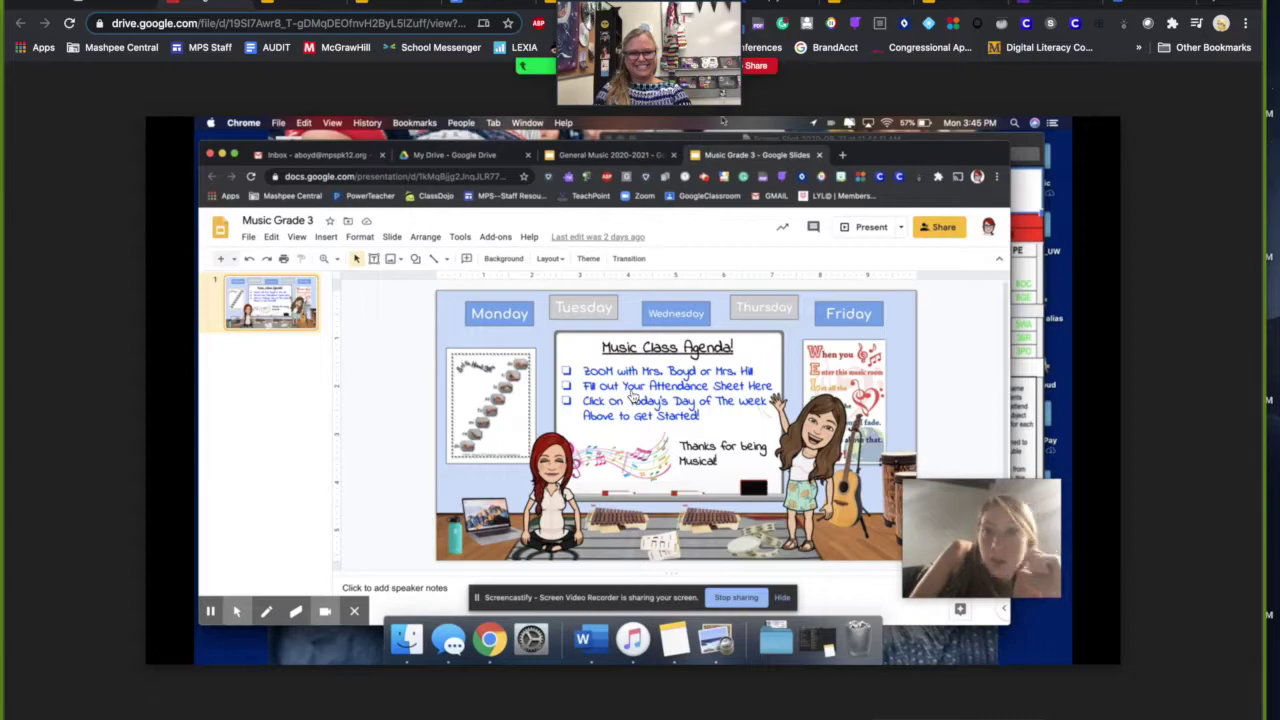
Bring up the General Music 2020-2021 deck with its one-slide virtual music room
{"action": "left_click", "coordinate": [266, 610]}
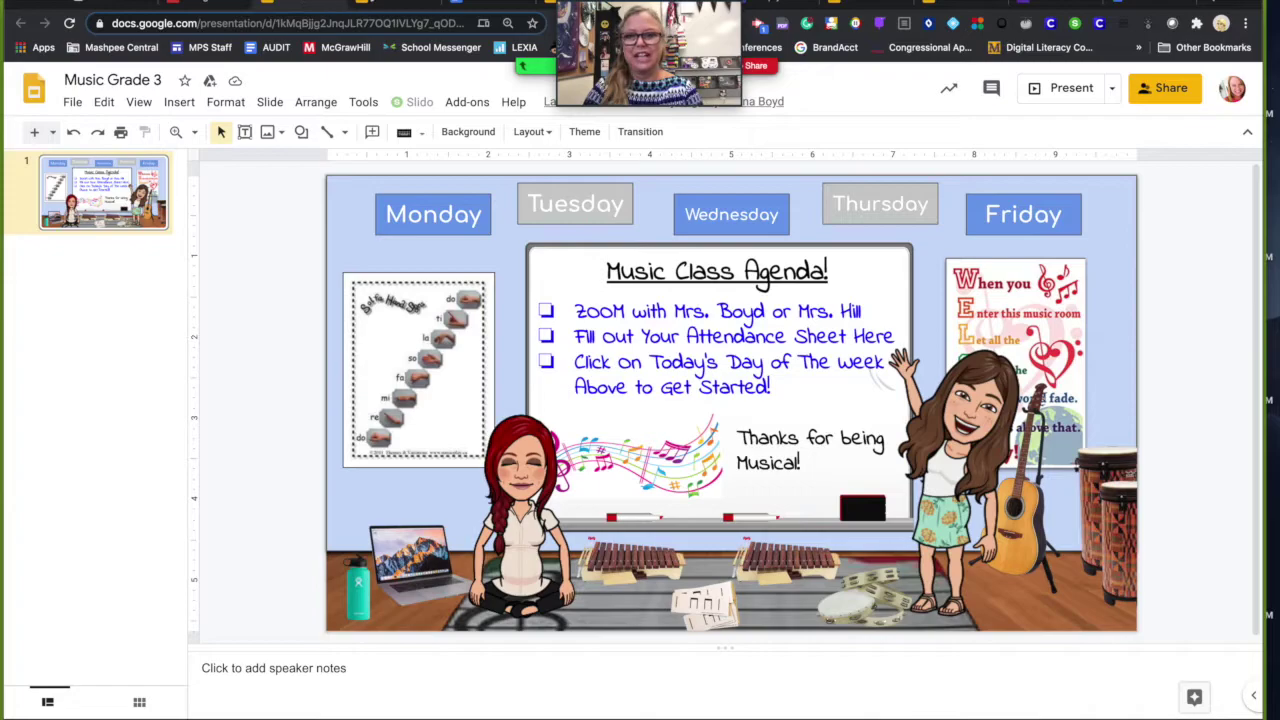
{"action": "left_click", "coordinate": [393, 2]}
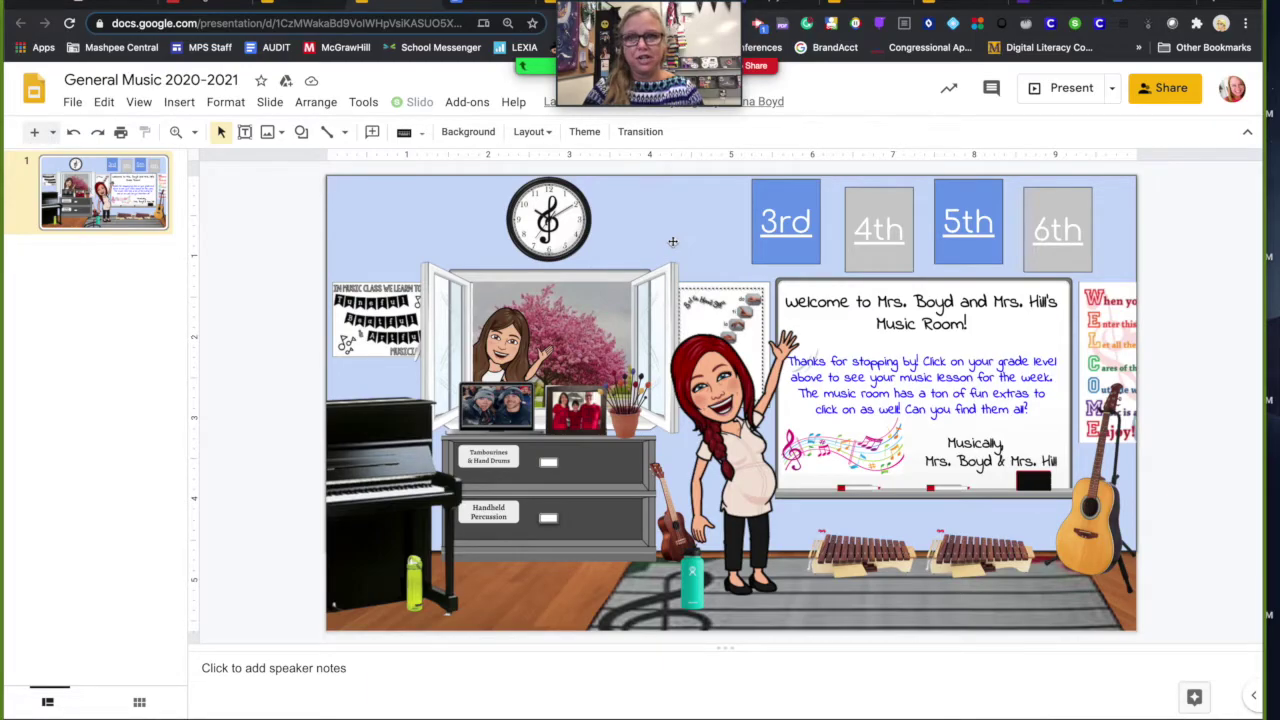
In Publish to the web for General Music, set auto-advance to every minute and publish
{"action": "left_click", "coordinate": [72, 103]}
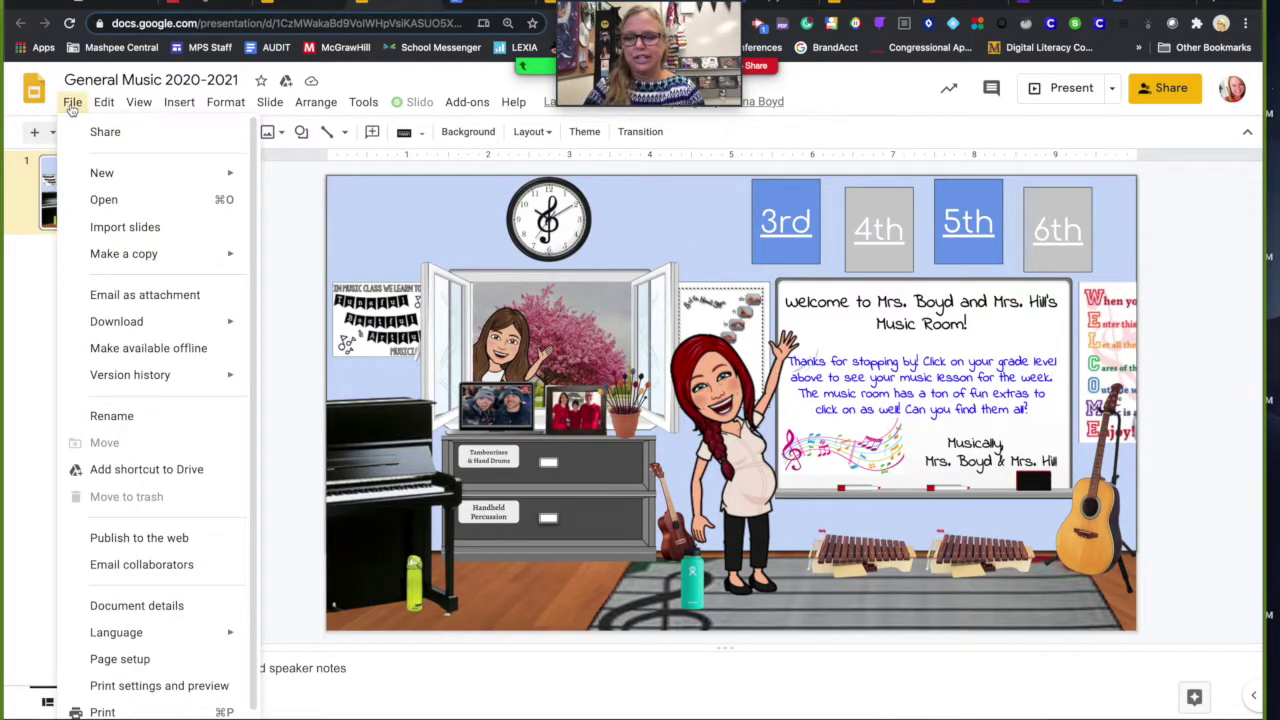
{"action": "left_click", "coordinate": [122, 540]}
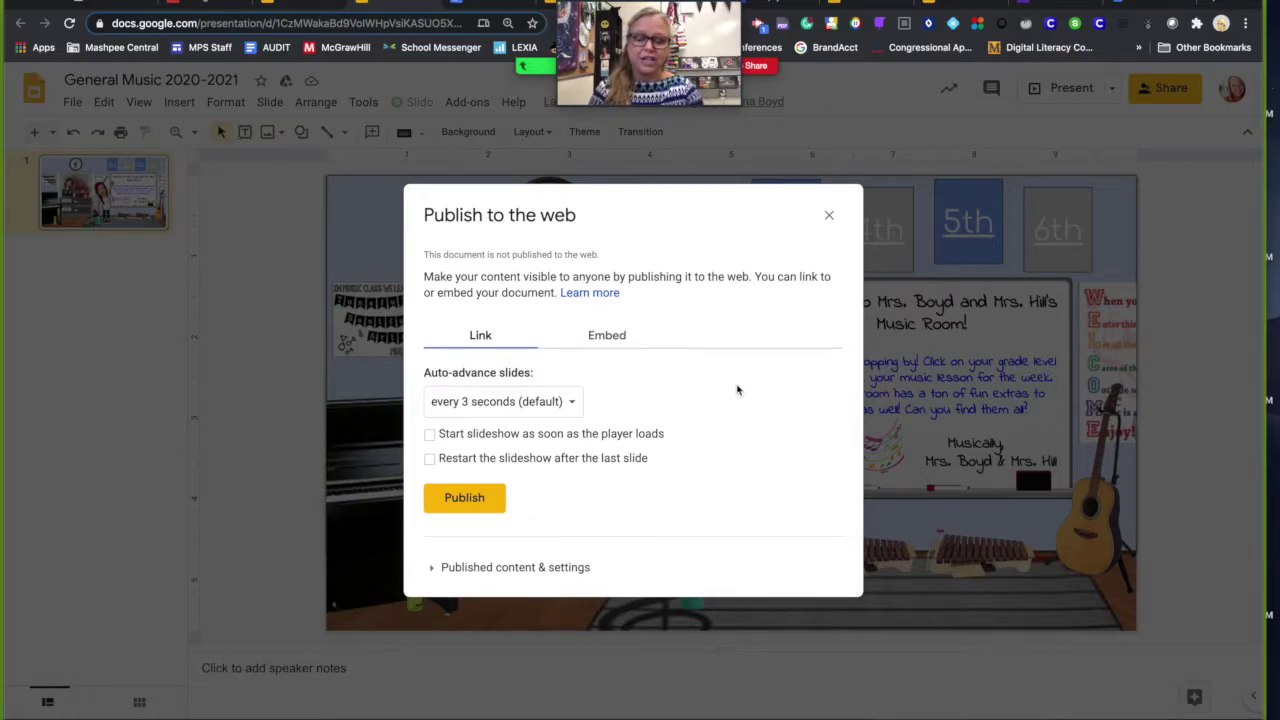
{"action": "left_click", "coordinate": [496, 410]}
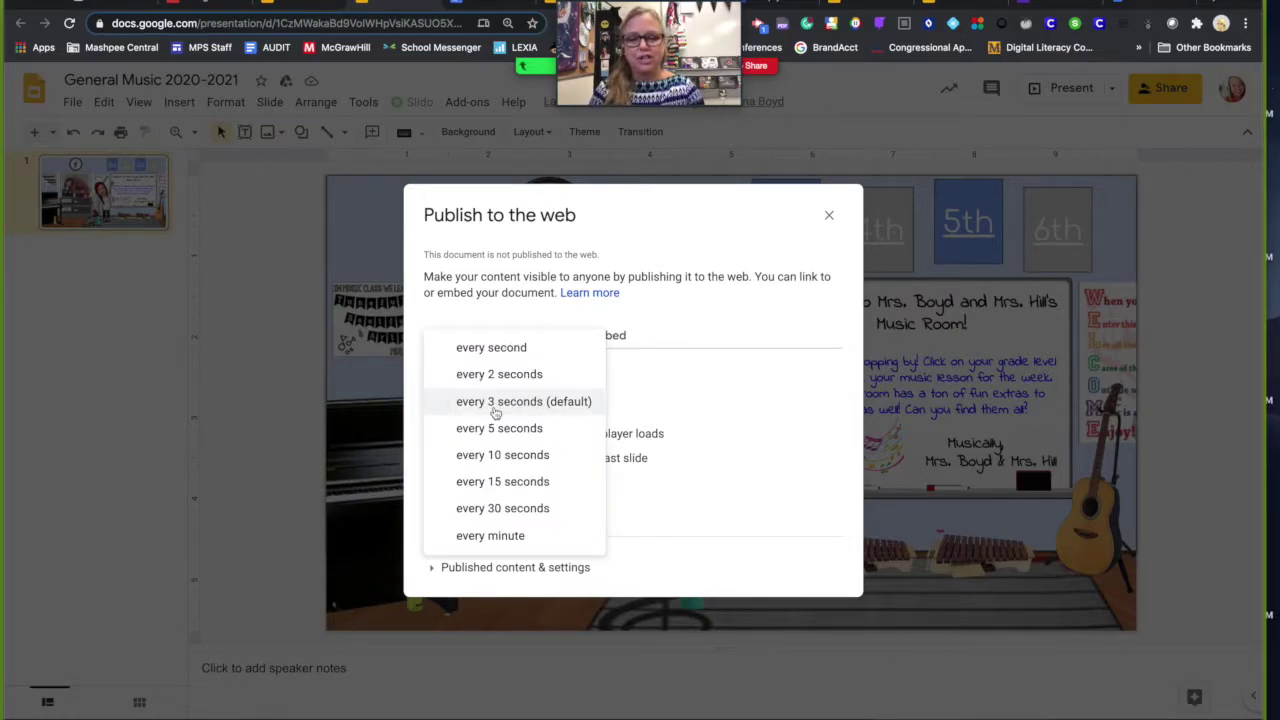
{"action": "left_click", "coordinate": [497, 537]}
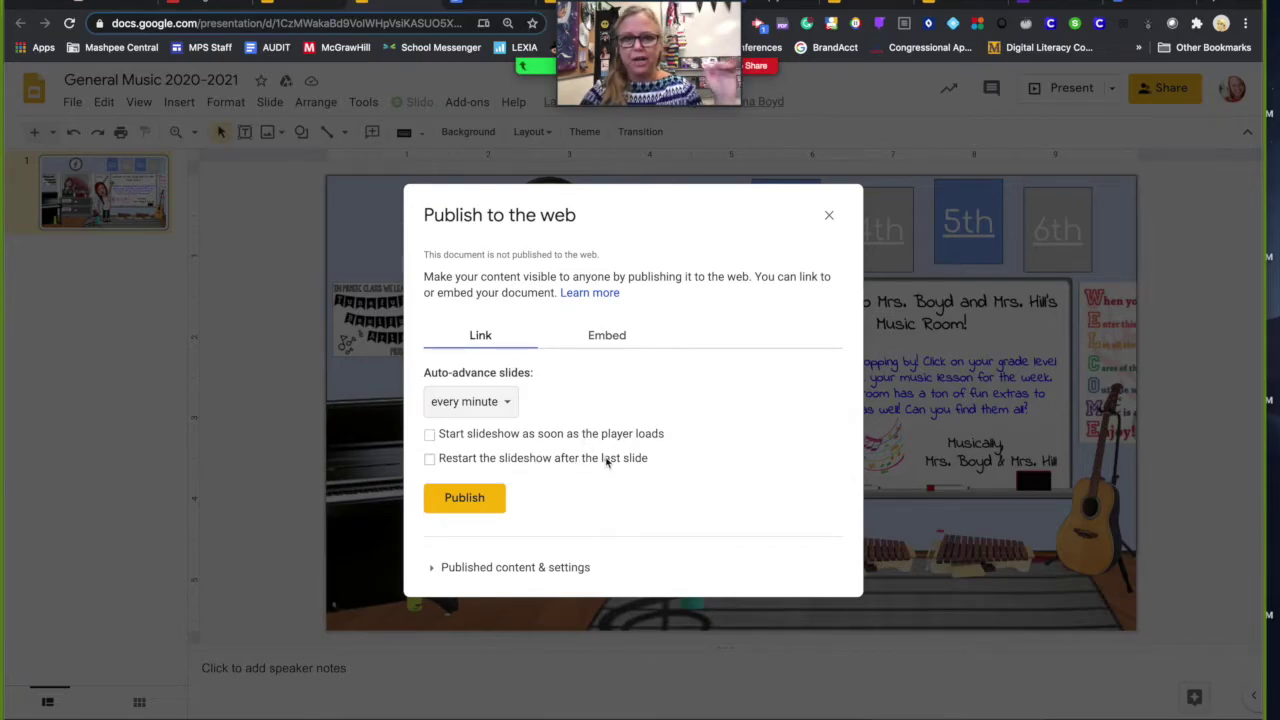
{"action": "left_click", "coordinate": [465, 498]}
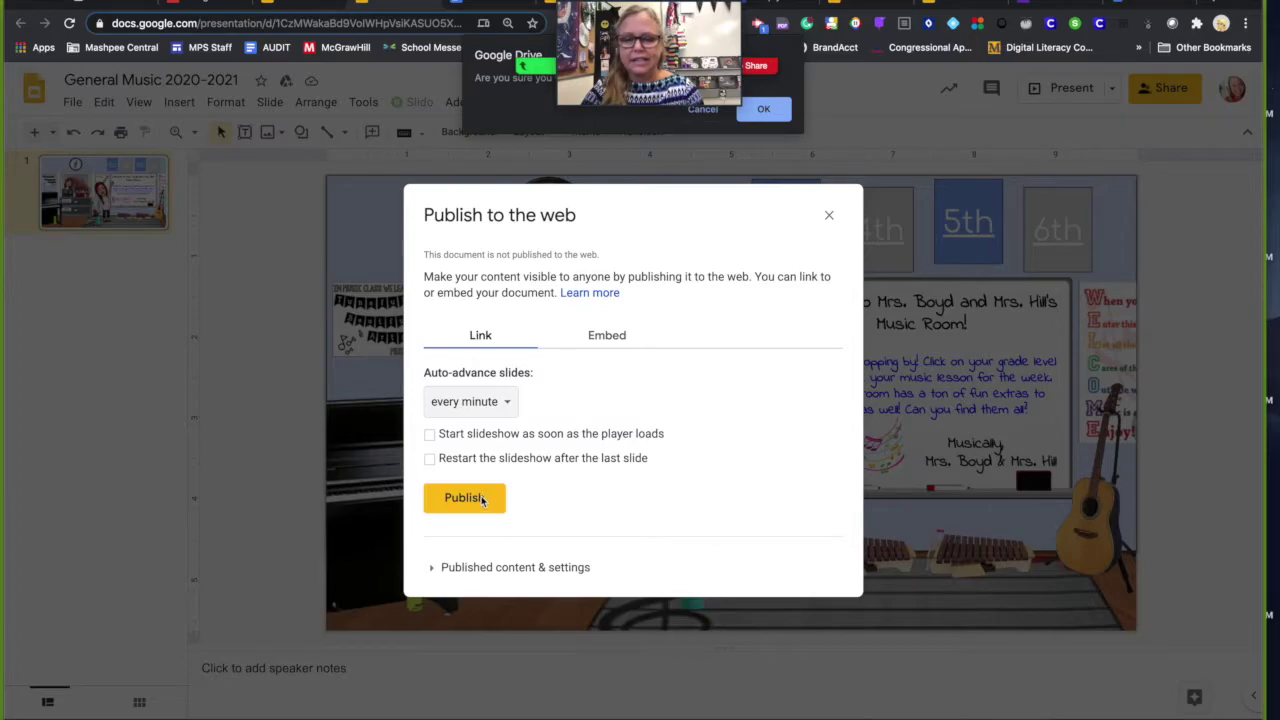
Publish the General Music slideshow, confirm the prompt, and select its generated public link
{"action": "left_click", "coordinate": [461, 500]}
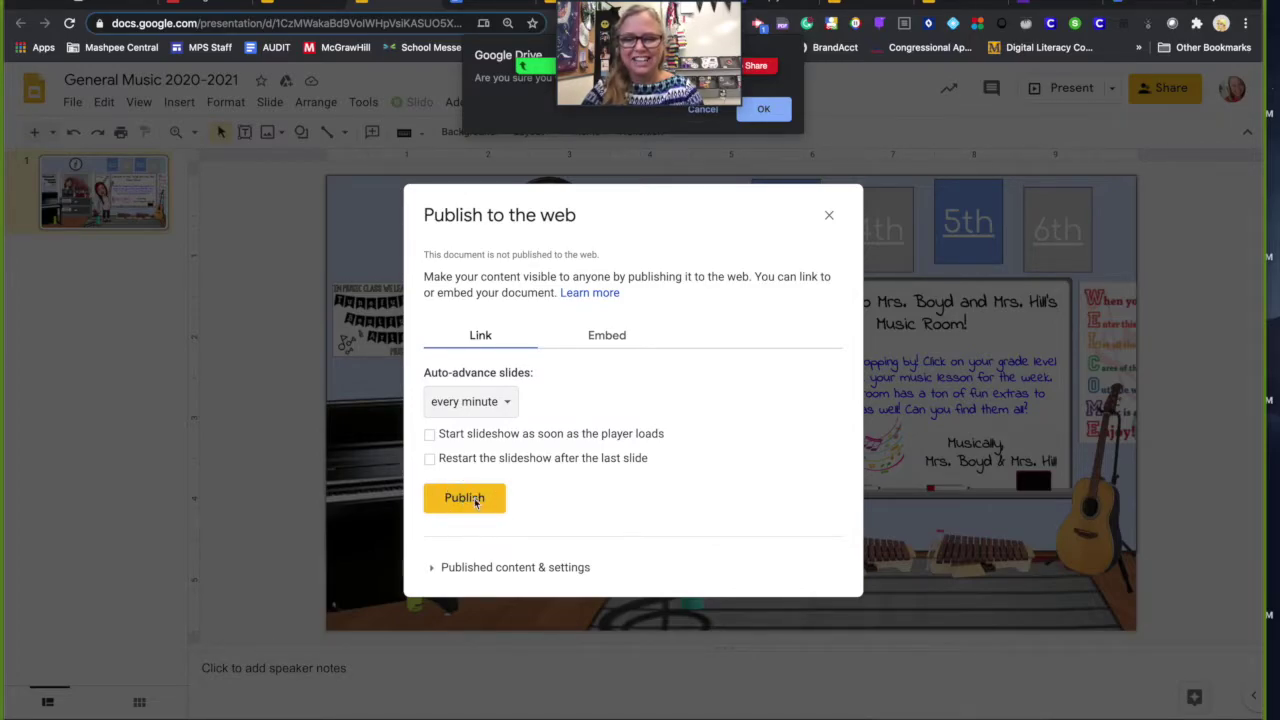
{"action": "left_click", "coordinate": [473, 498]}
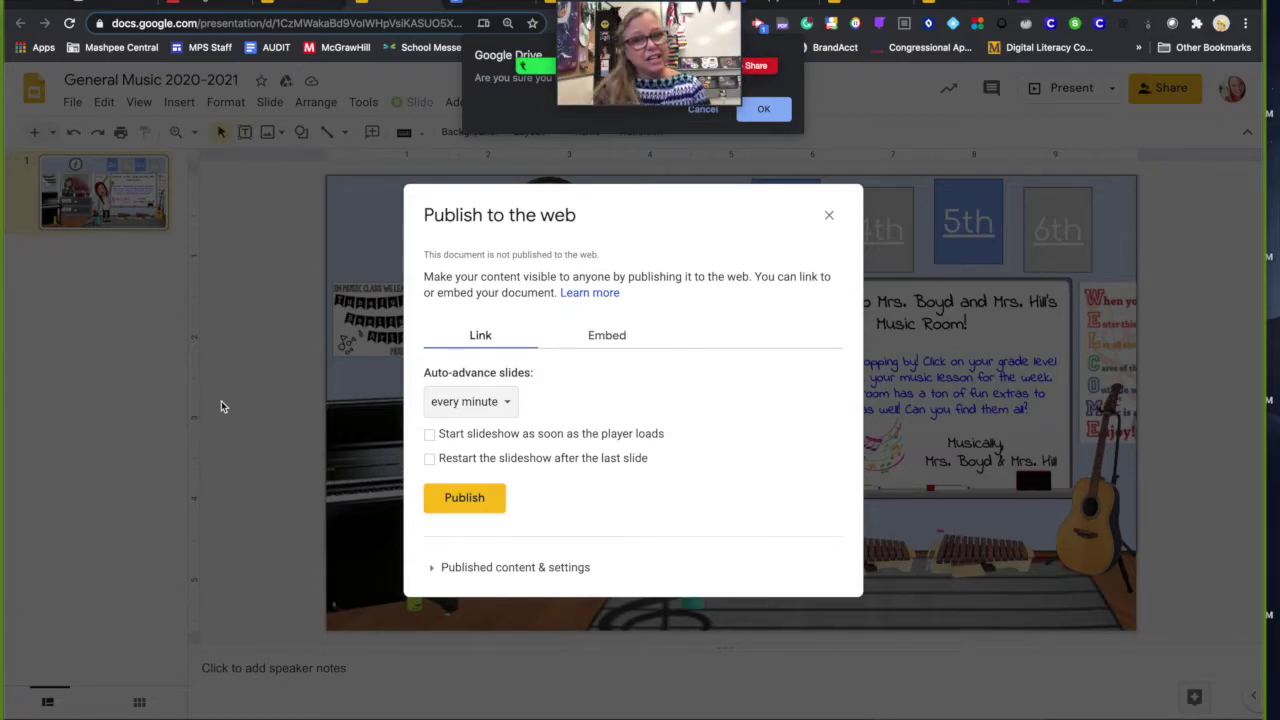
{"action": "mouse_move", "coordinate": [781, 22]}
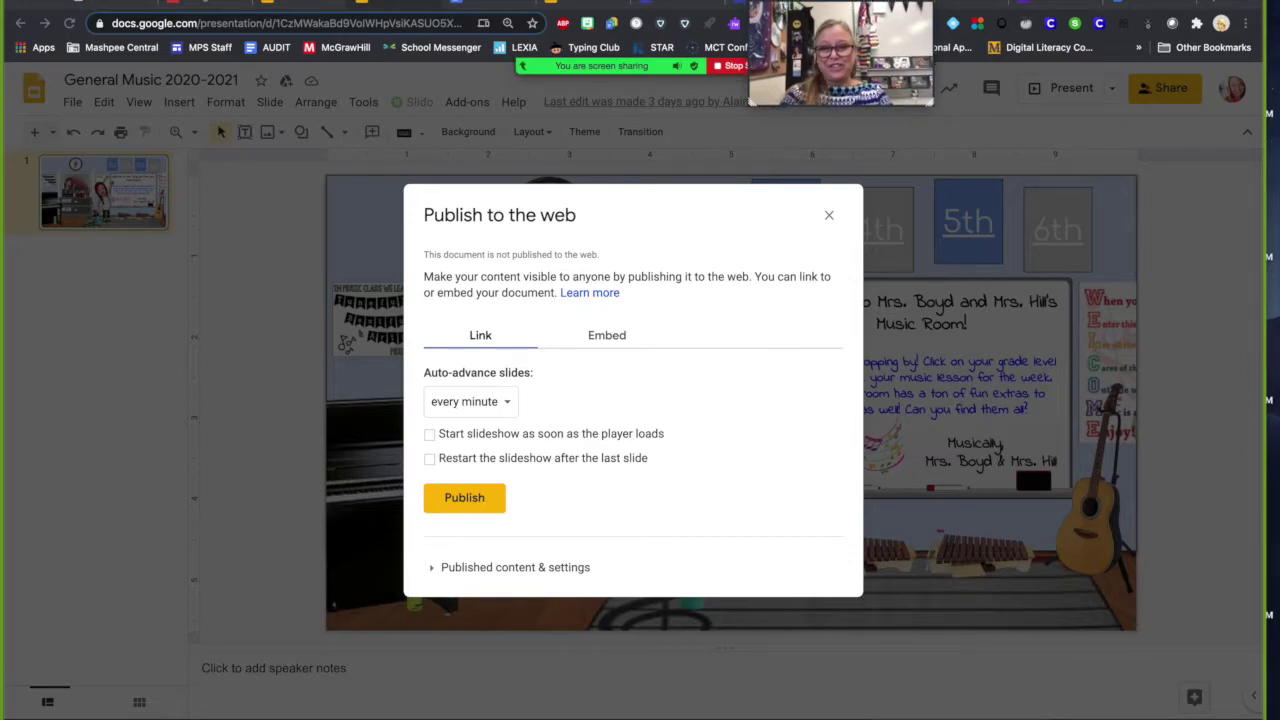
{"action": "left_click", "coordinate": [462, 505]}
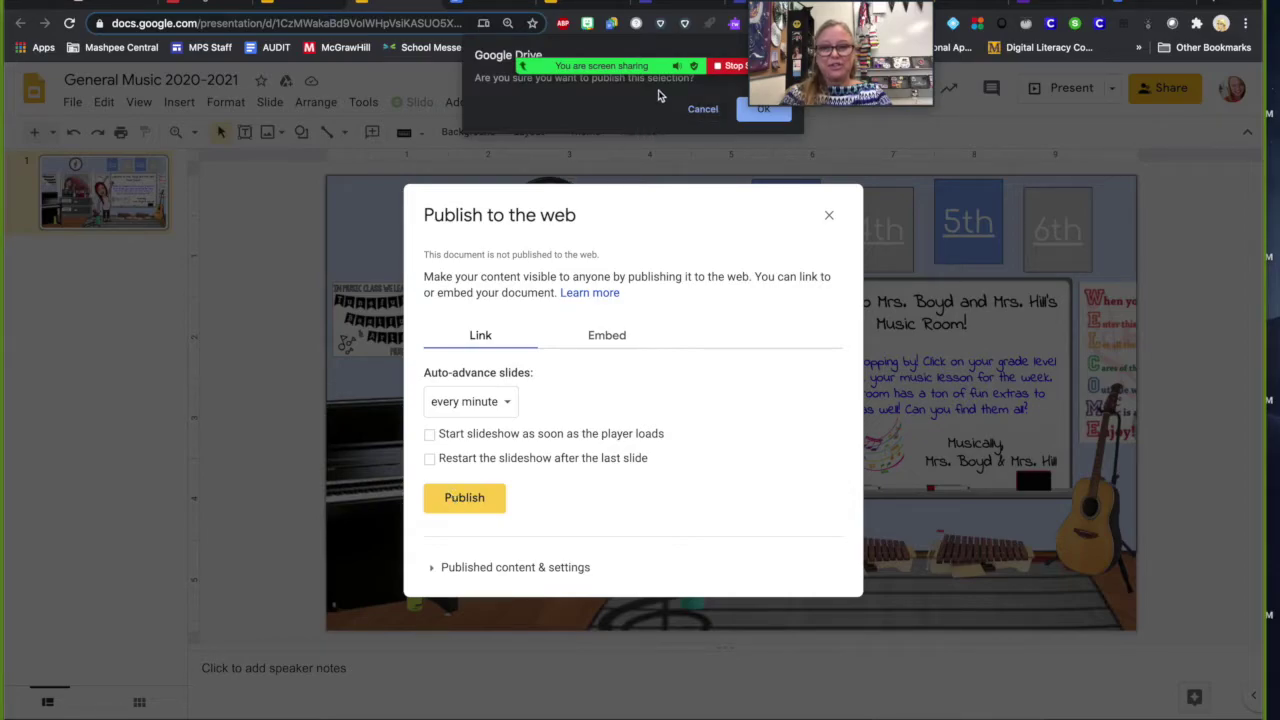
{"action": "left_click", "coordinate": [767, 115]}
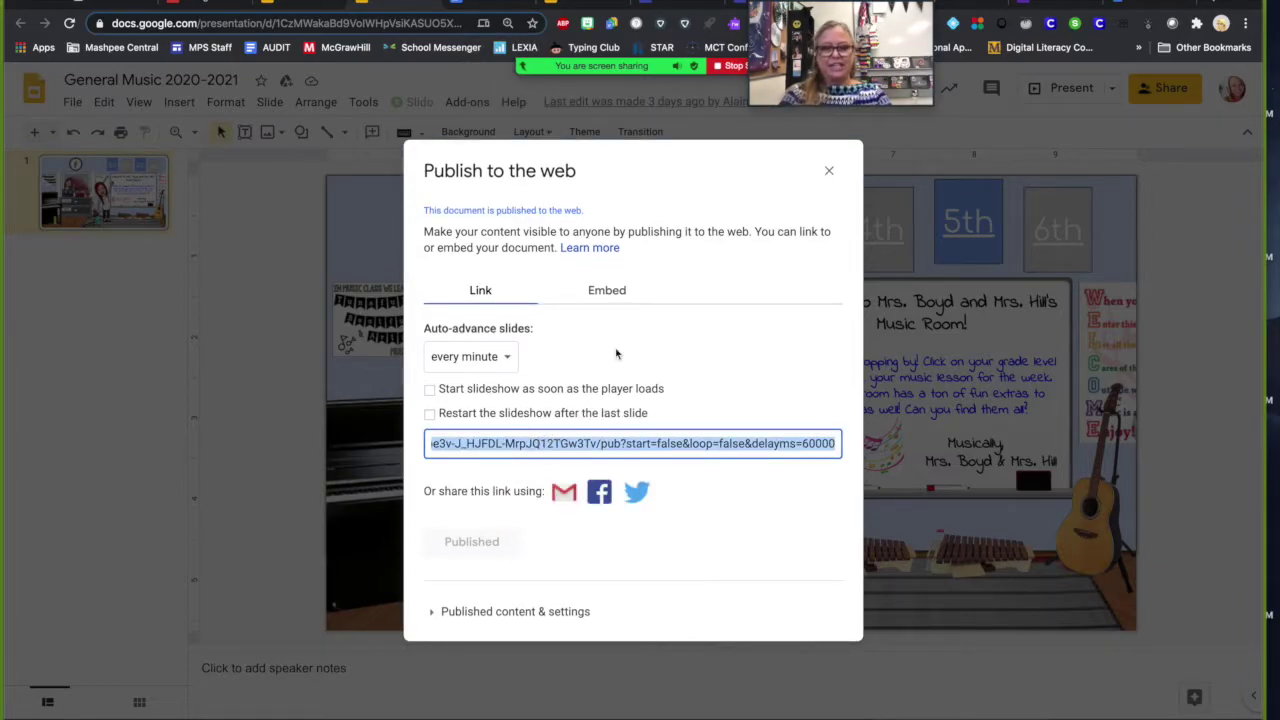
{"action": "left_click_drag", "start_coordinate": [840, 70], "coordinate": [626, 70]}
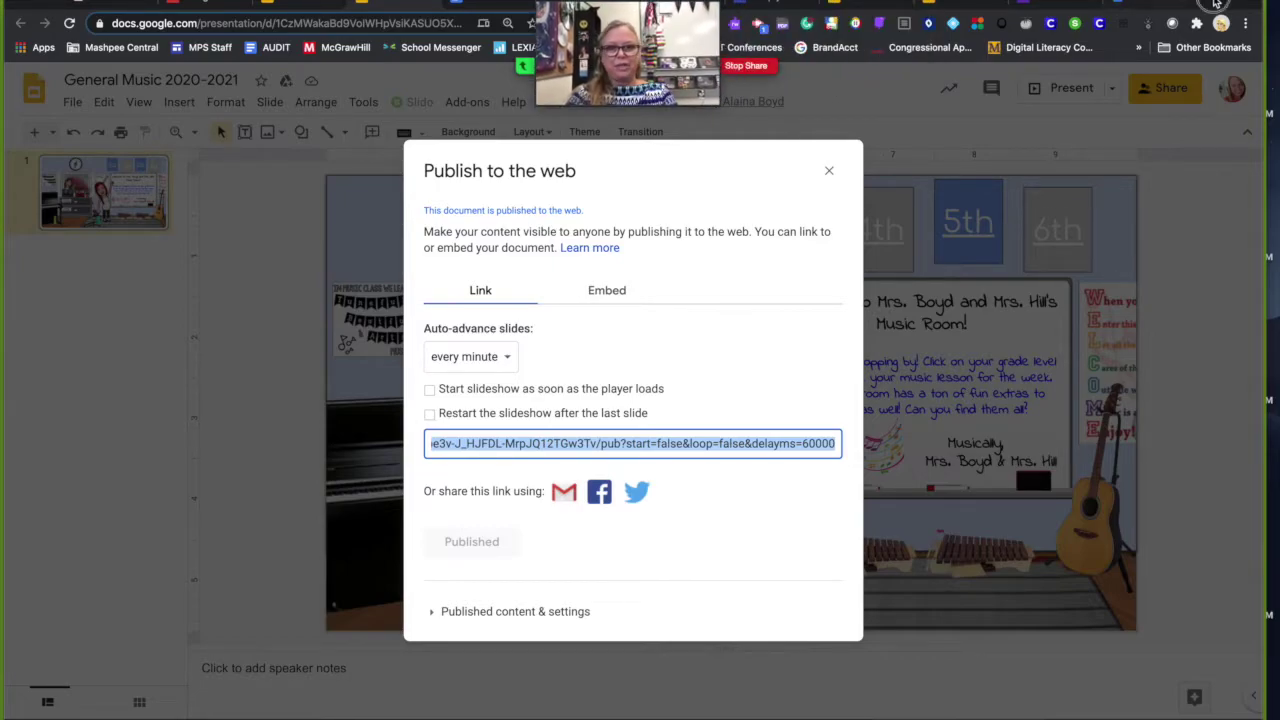
Load the pasted published music-room URL in a new tab and follow its 3rd grade link
{"action": "left_click", "coordinate": [1216, 4]}
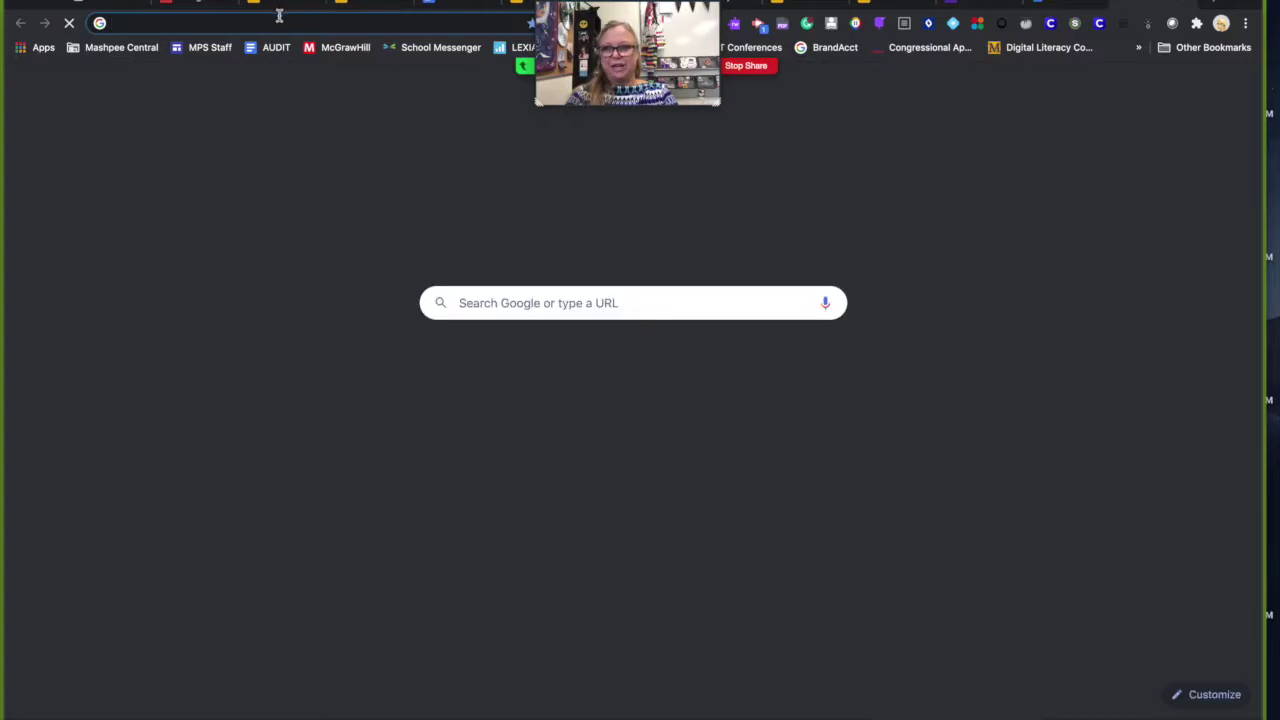
{"action": "key", "text": "super+v"}
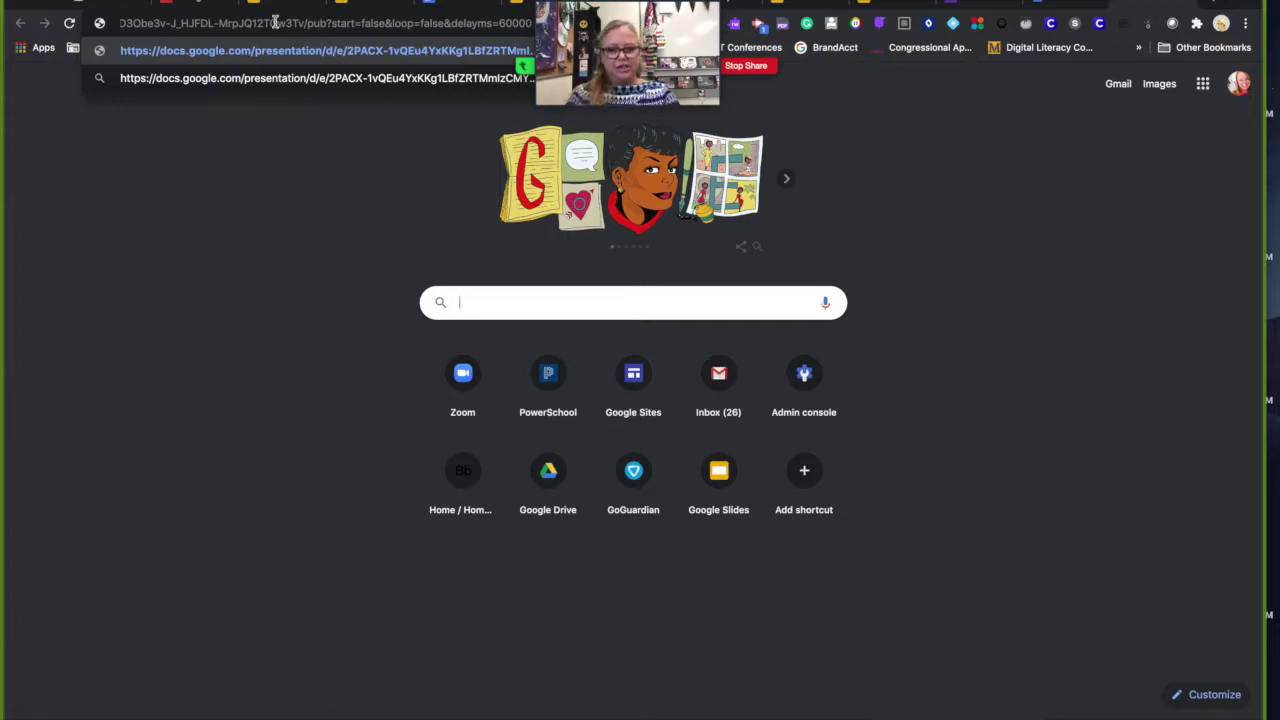
{"action": "key", "text": "Return"}
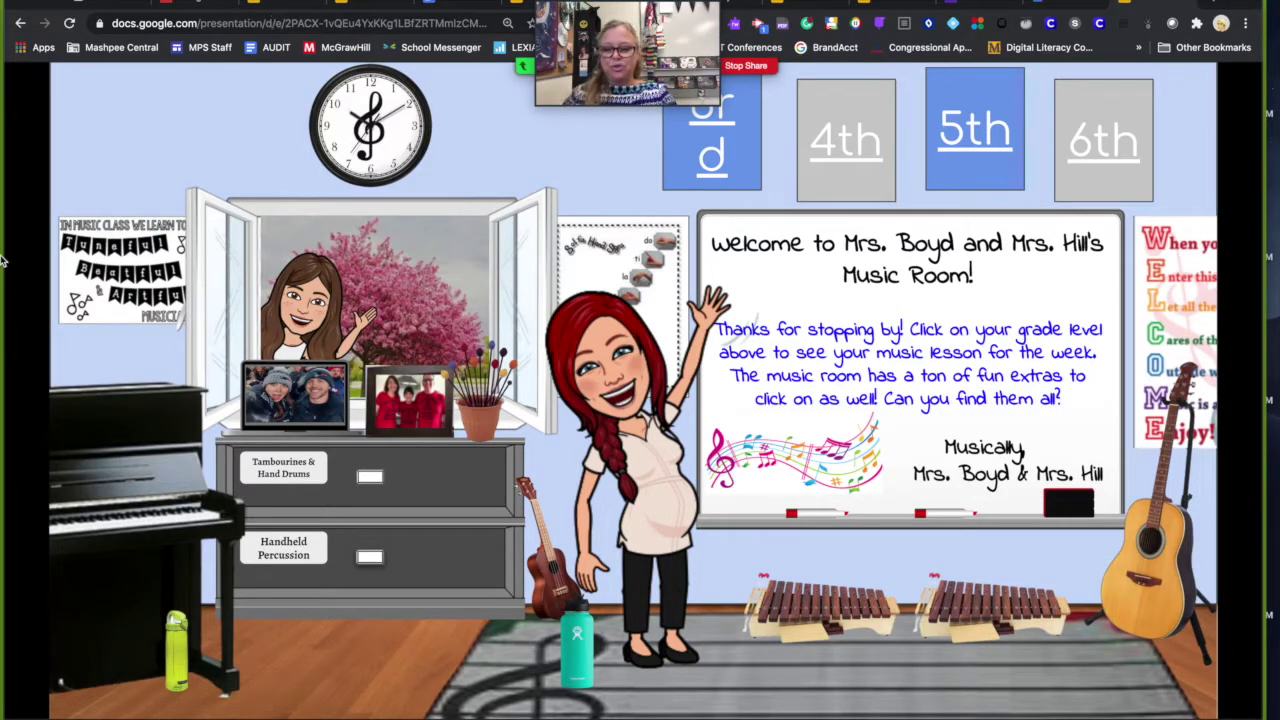
{"action": "mouse_move", "coordinate": [266, 690]}
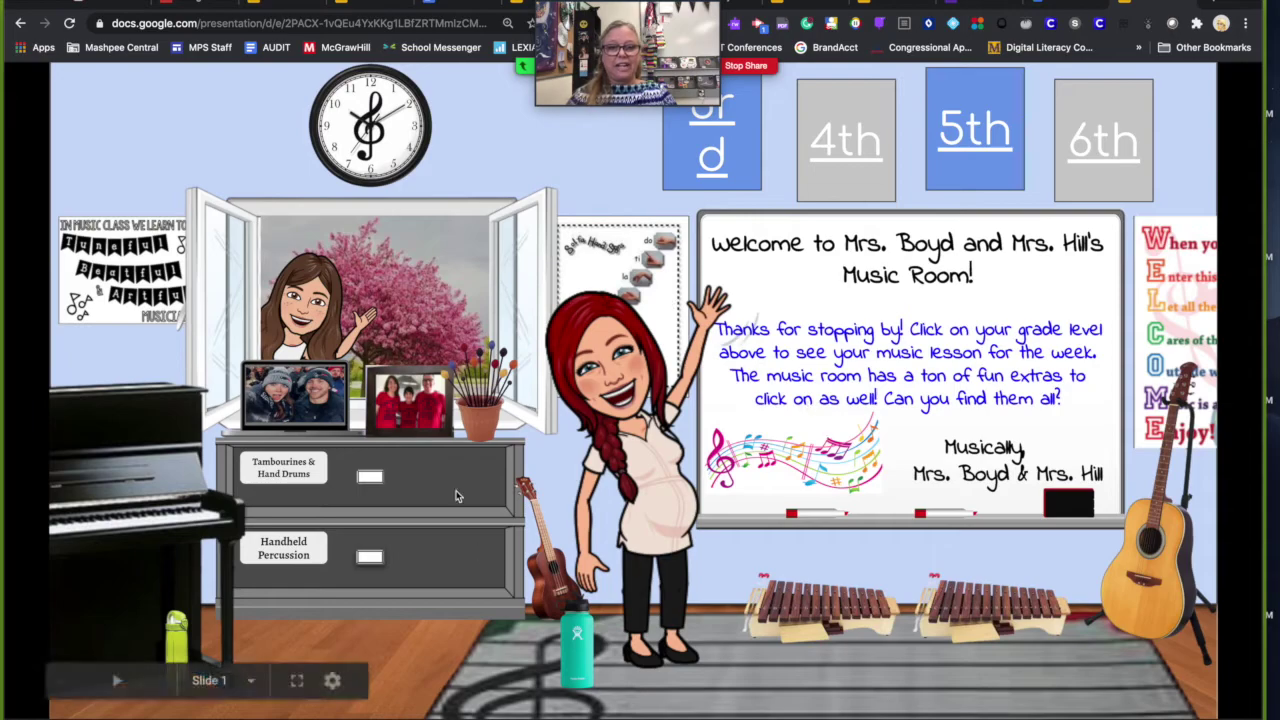
{"action": "left_click", "coordinate": [712, 153]}
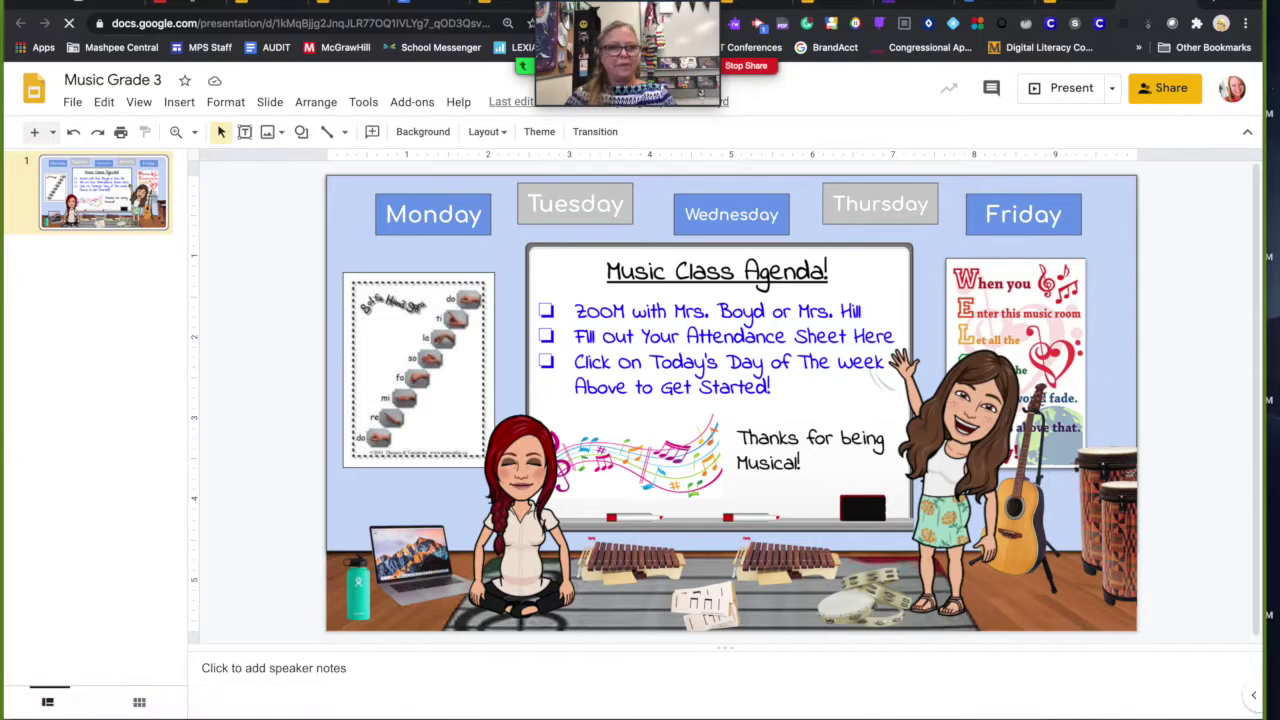
Go back to the published music room, then return to the Music Grade 3 deck
{"action": "left_click", "coordinate": [1071, 7]}
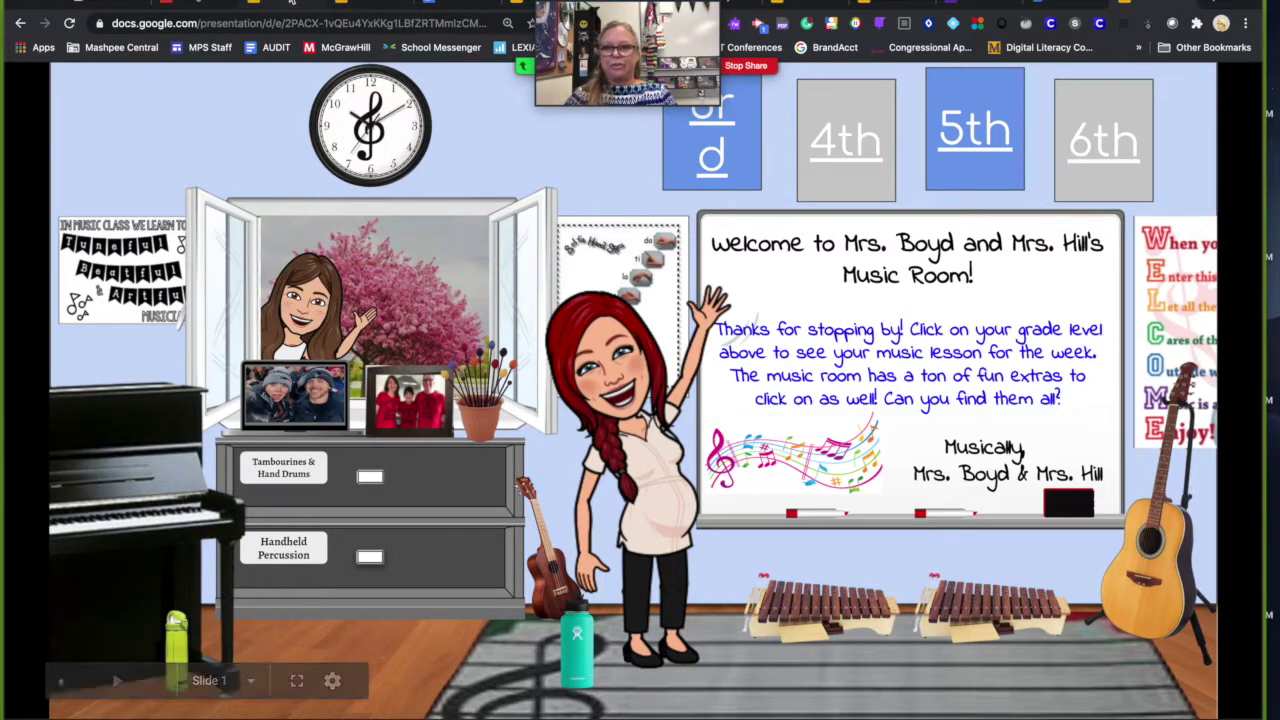
{"action": "left_click", "coordinate": [288, 5]}
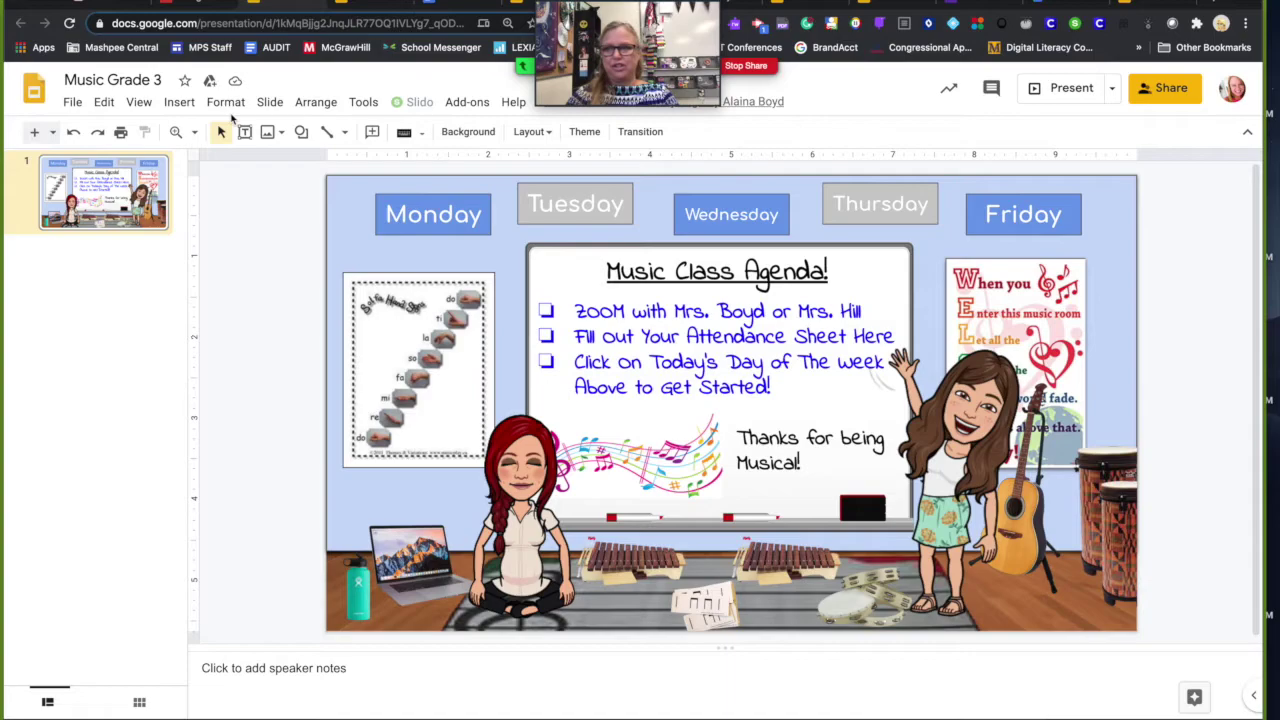
Publish Music Grade 3 to the web with slides auto-advancing every minute, confirming the prompt
{"action": "left_click", "coordinate": [72, 102]}
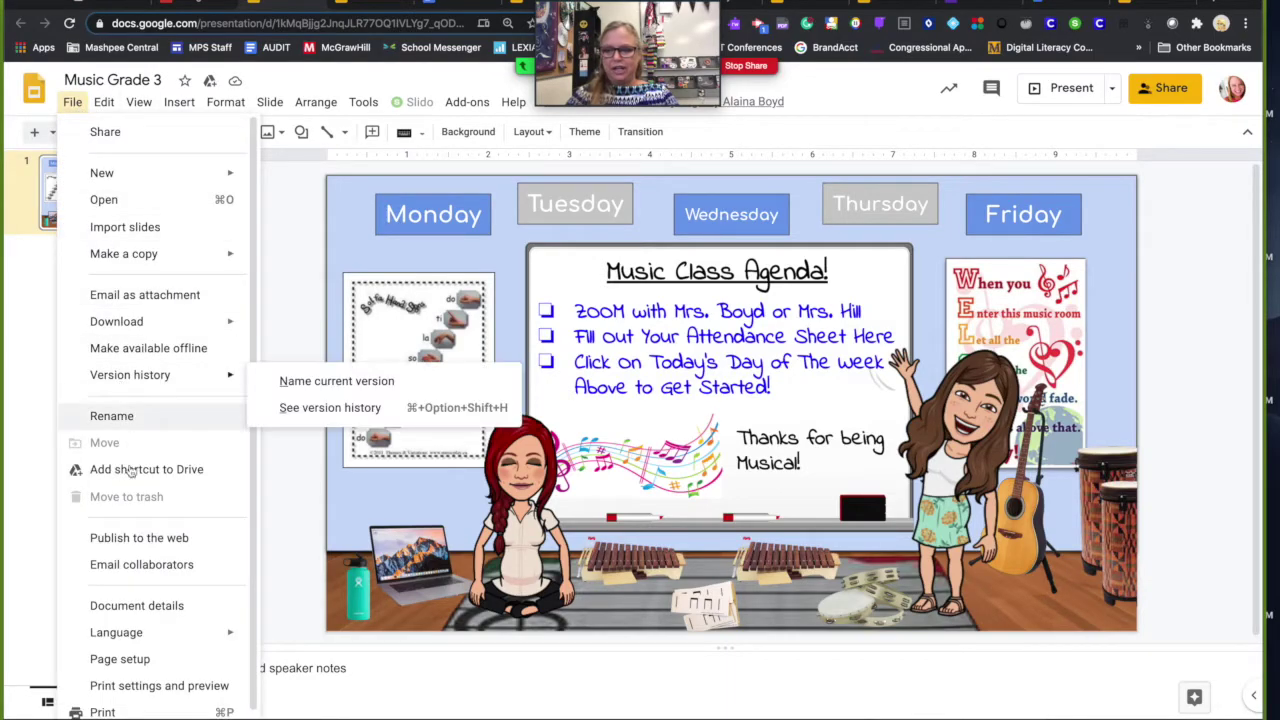
{"action": "left_click", "coordinate": [138, 538]}
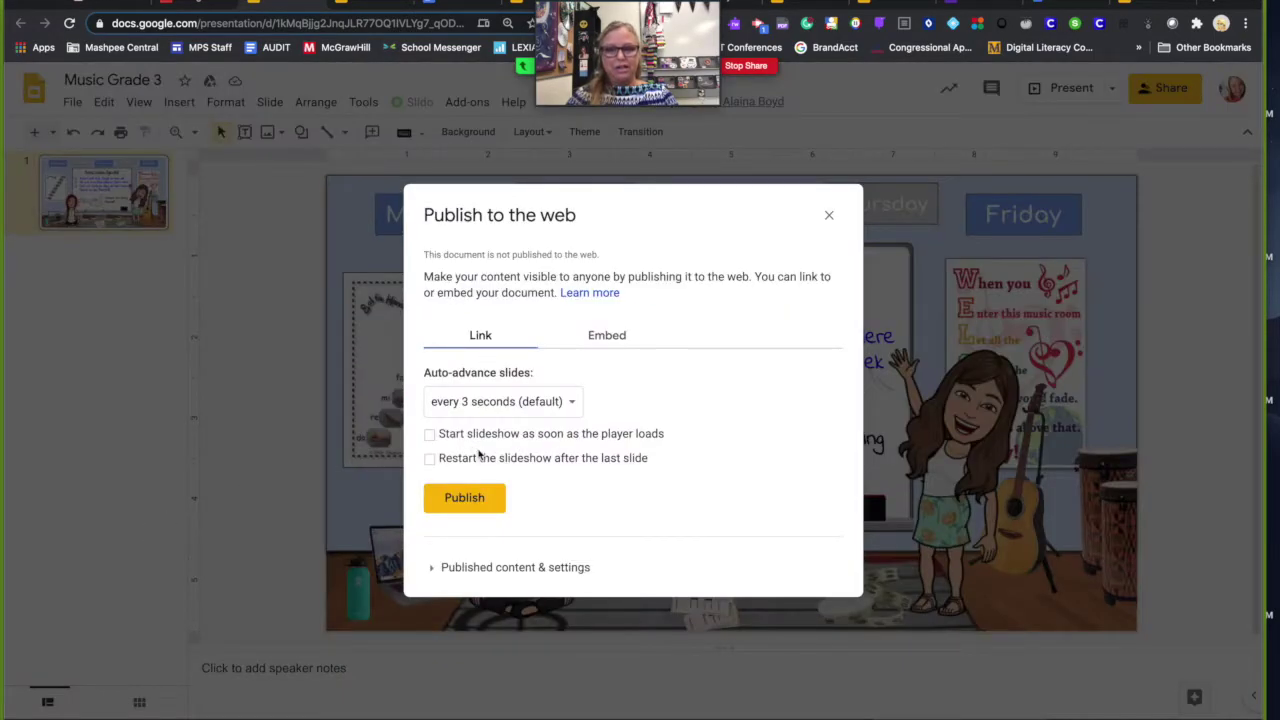
{"action": "left_click", "coordinate": [435, 403]}
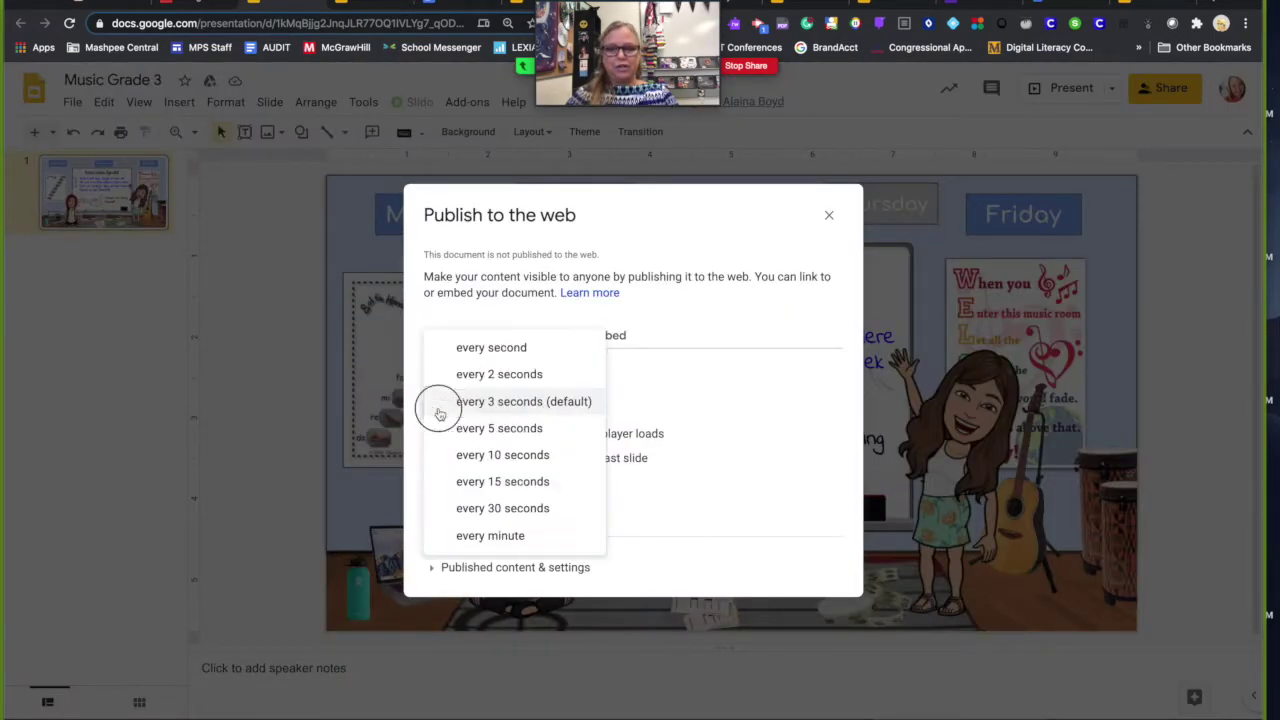
{"action": "left_click", "coordinate": [474, 534]}
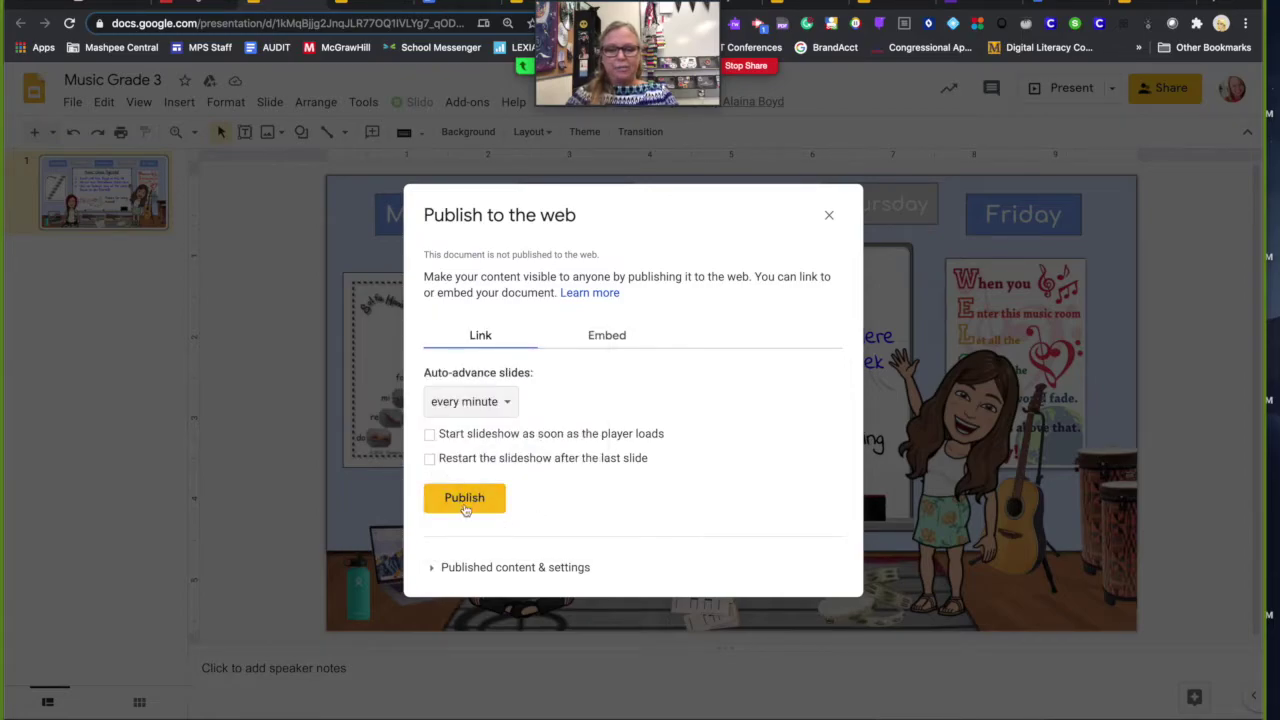
{"action": "left_click", "coordinate": [464, 500]}
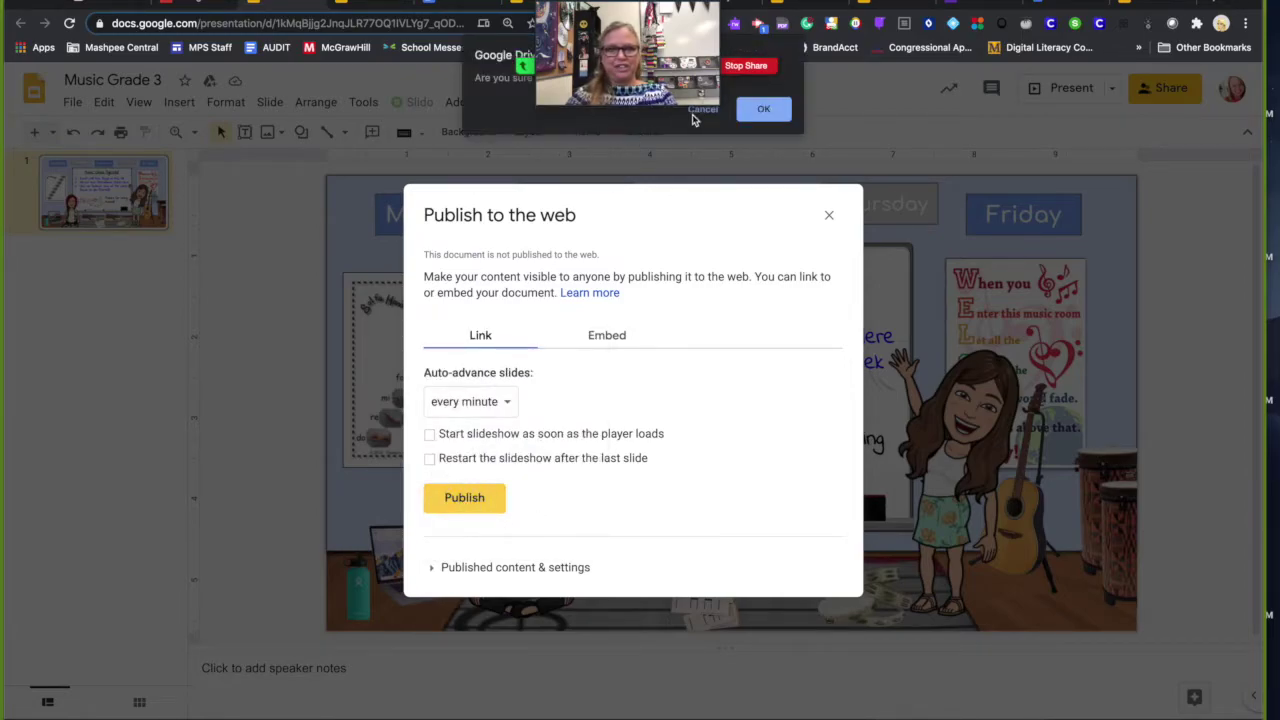
{"action": "left_click", "coordinate": [758, 112]}
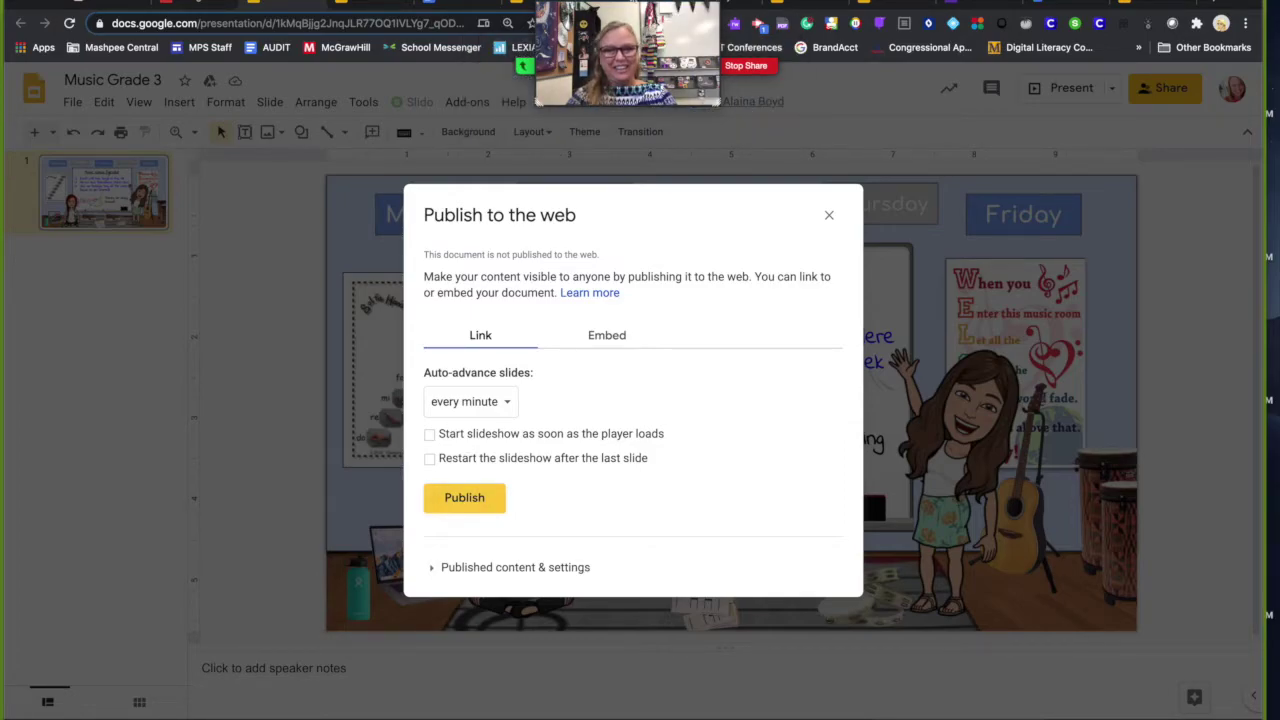
{"action": "left_click", "coordinate": [472, 510]}
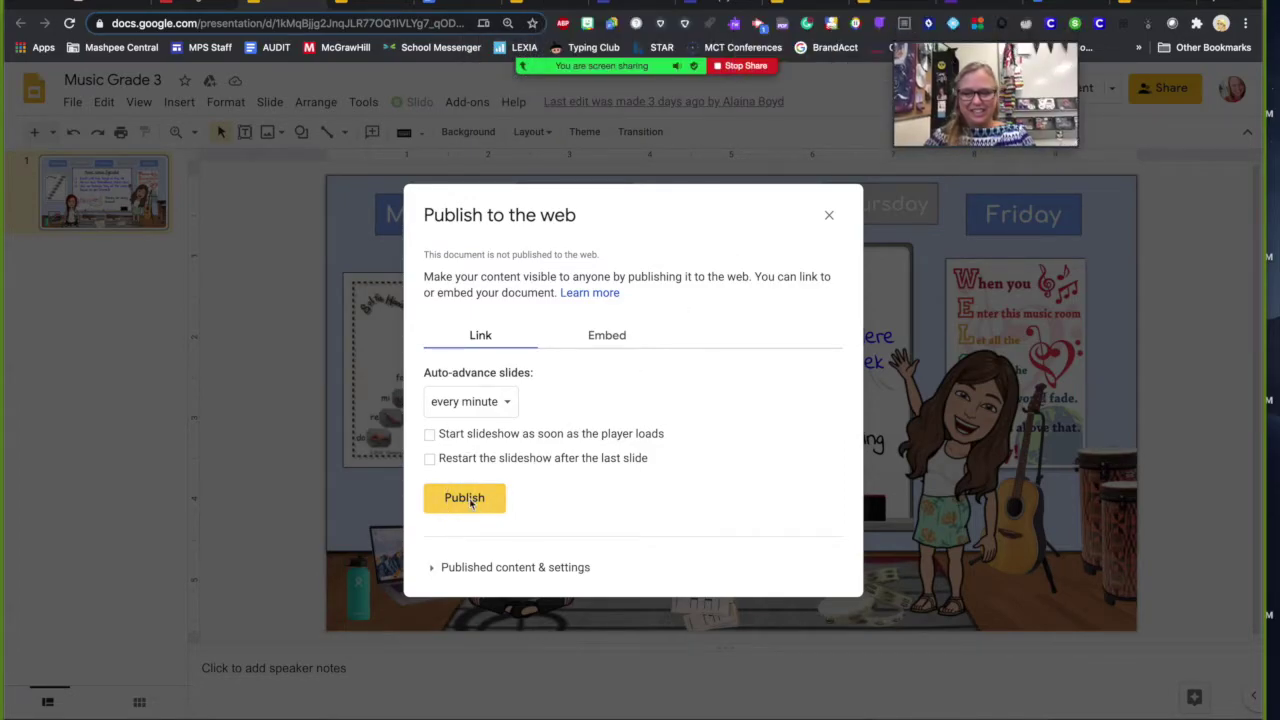
{"action": "left_click", "coordinate": [763, 110]}
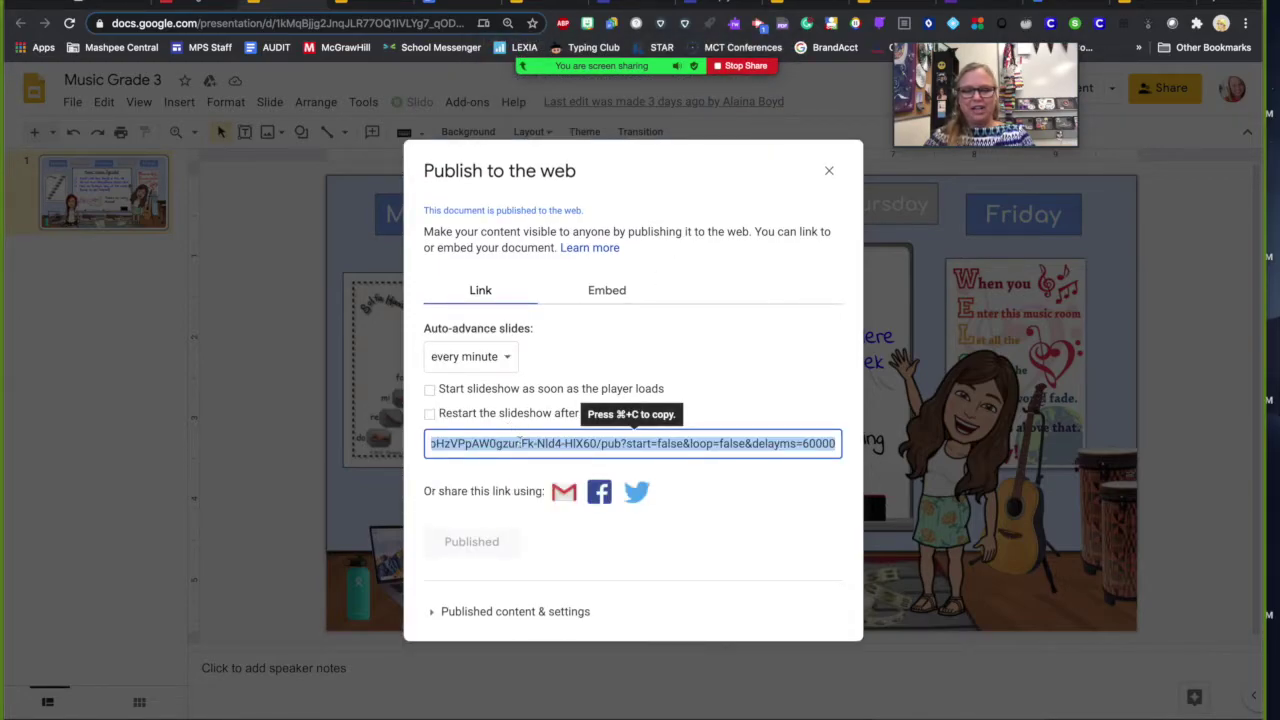
Select Music Grade 3's published link, then return to General Music and close its publish dialog
{"action": "left_click", "coordinate": [520, 443]}
{"action": "double_click", "coordinate": [520, 443]}
{"action": "left_click", "coordinate": [520, 443]}
{"action": "triple_click", "coordinate": [520, 443]}
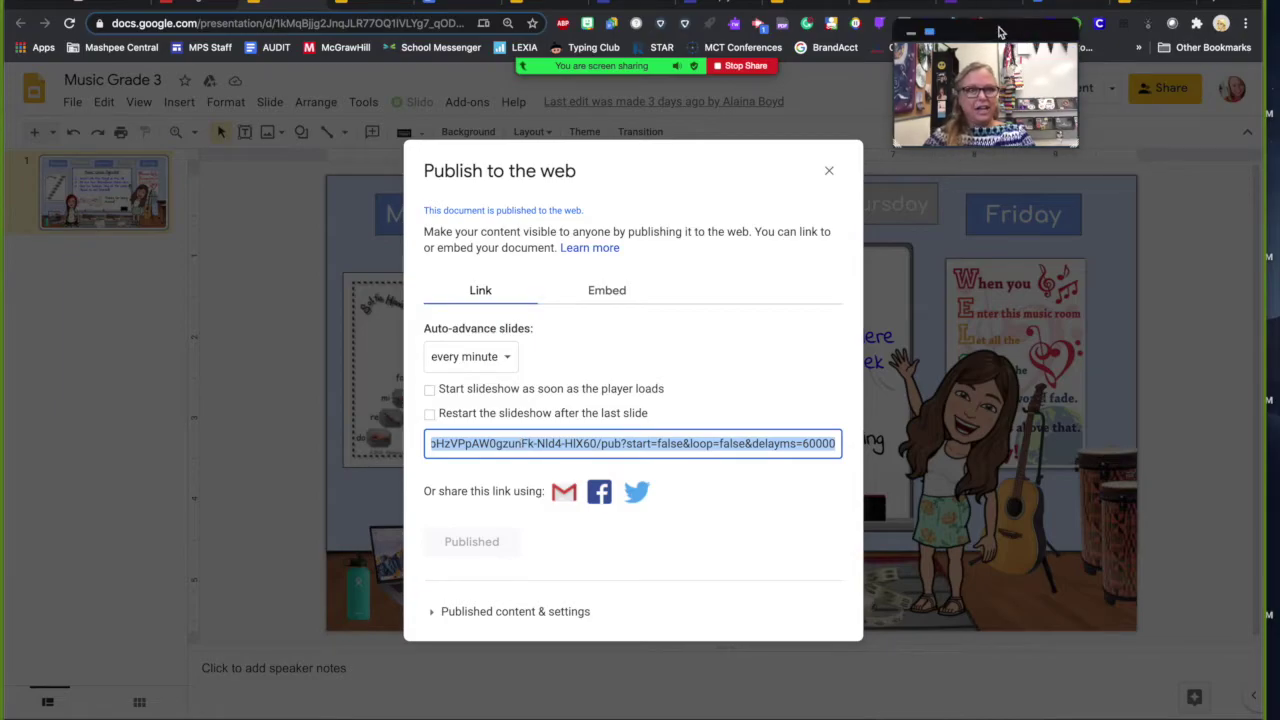
{"action": "left_click_drag", "start_coordinate": [985, 95], "coordinate": [607, 103]}
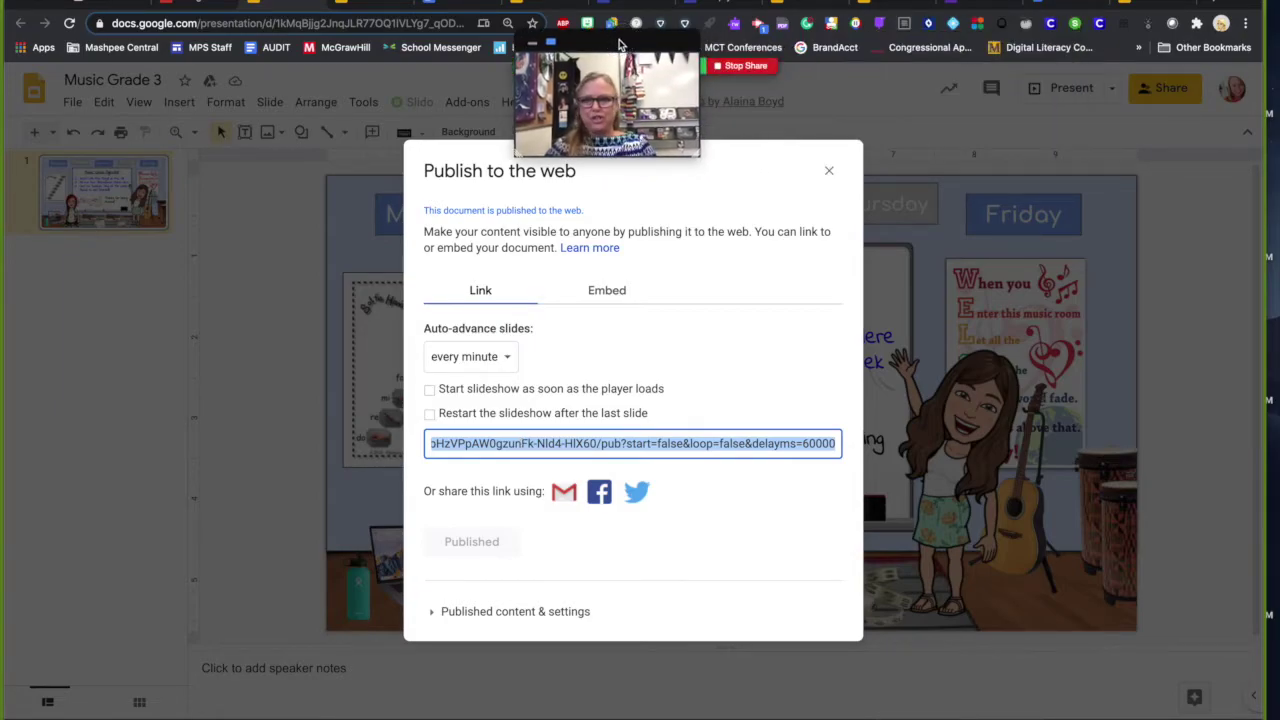
{"action": "left_click", "coordinate": [370, 3]}
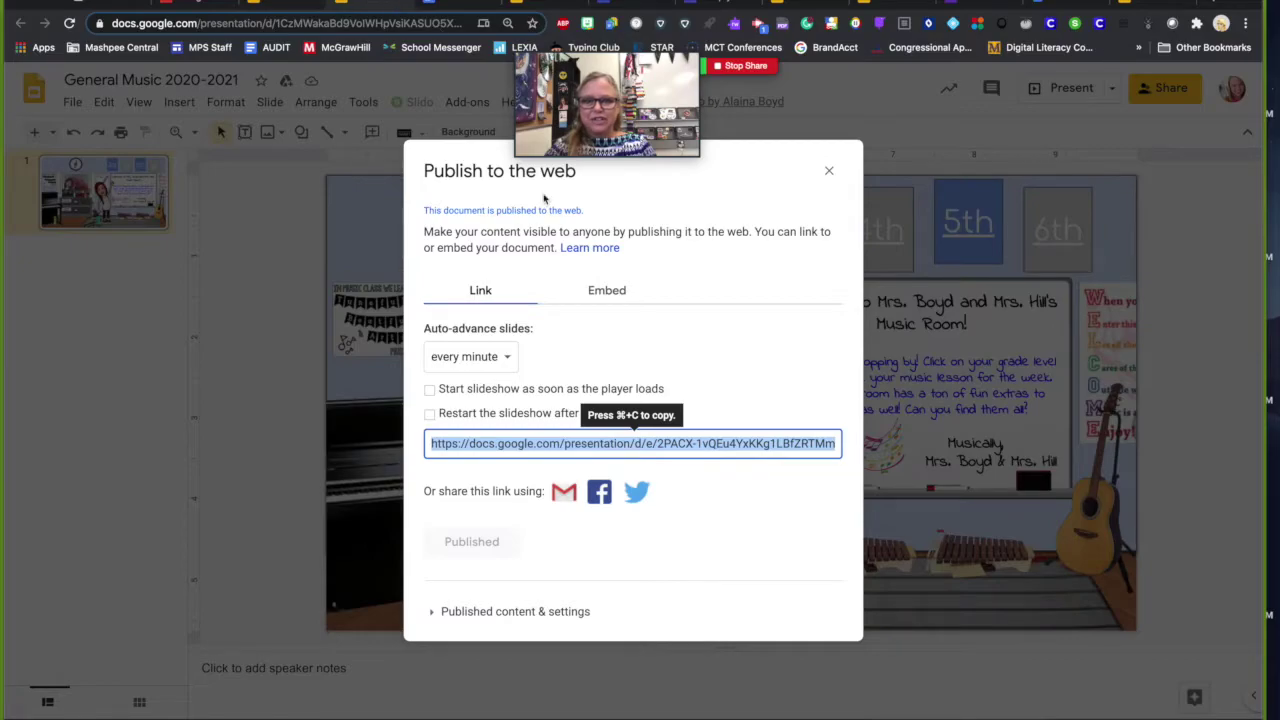
{"action": "left_click", "coordinate": [830, 172]}
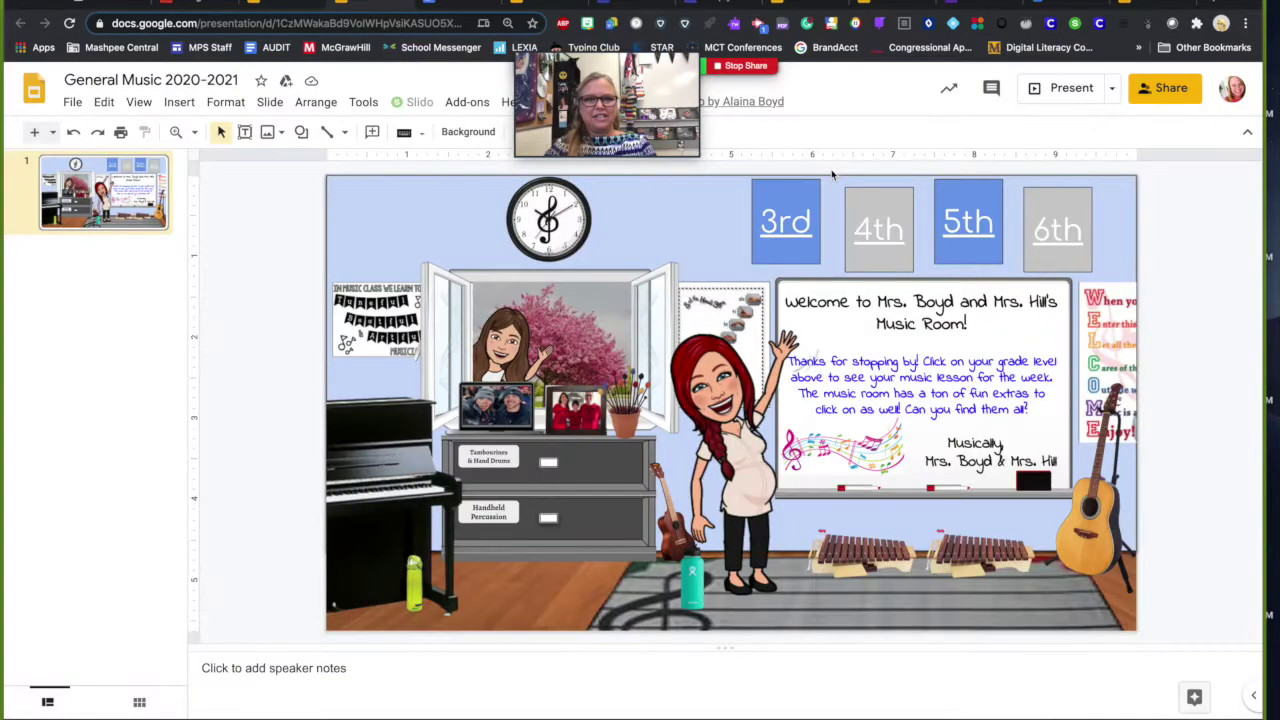
Widen the 3rd grade button slightly and remove the old link from its 3rd text
{"action": "left_click", "coordinate": [800, 236]}
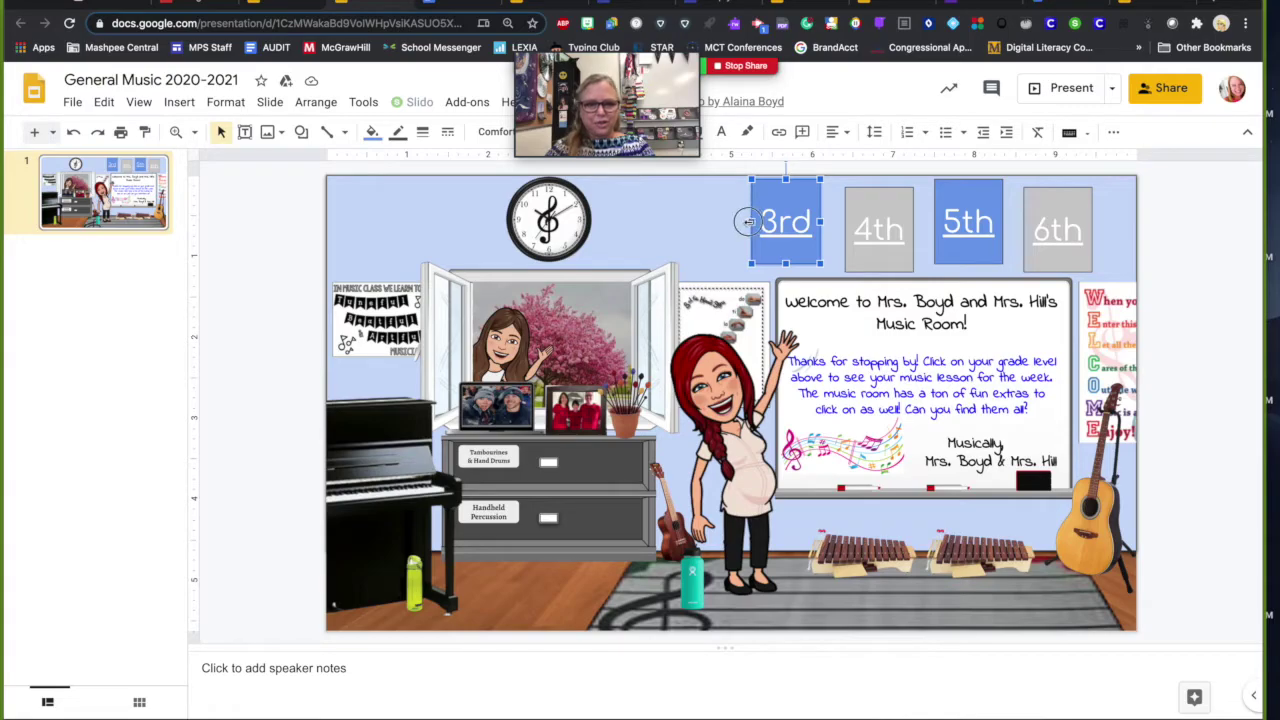
{"action": "left_click_drag", "start_coordinate": [750, 222], "coordinate": [744, 226]}
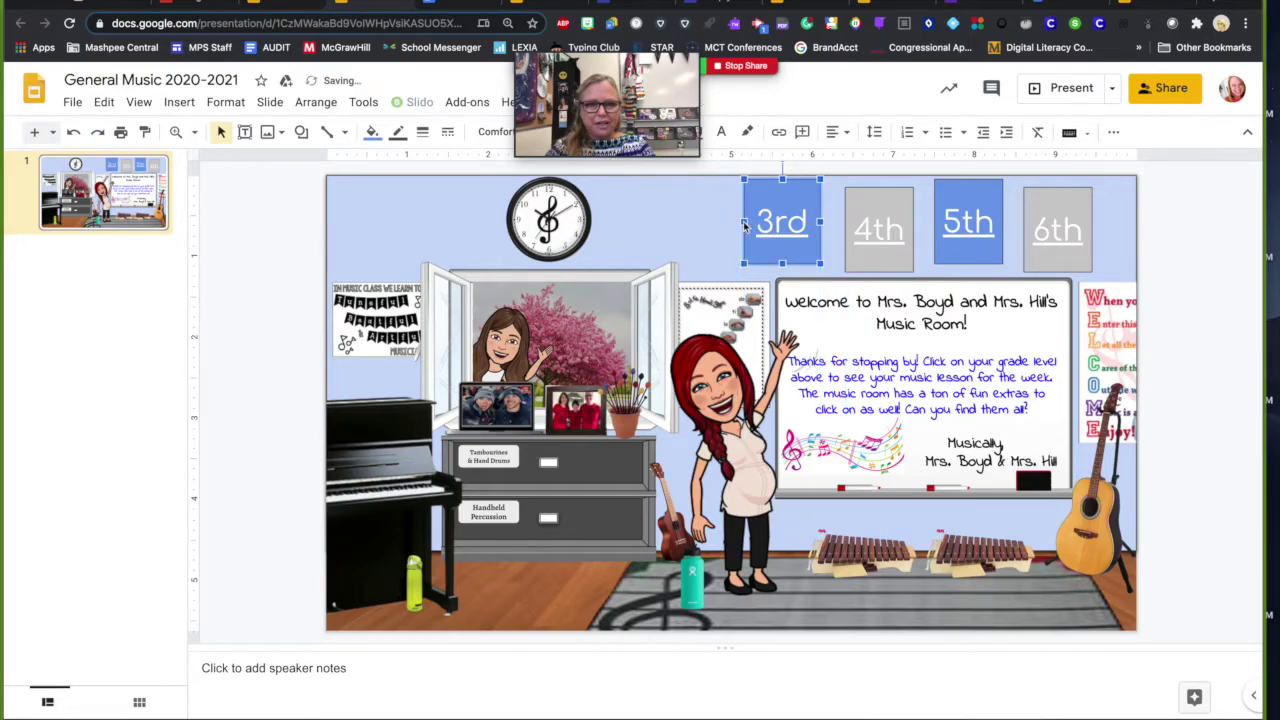
{"action": "left_click", "coordinate": [795, 220]}
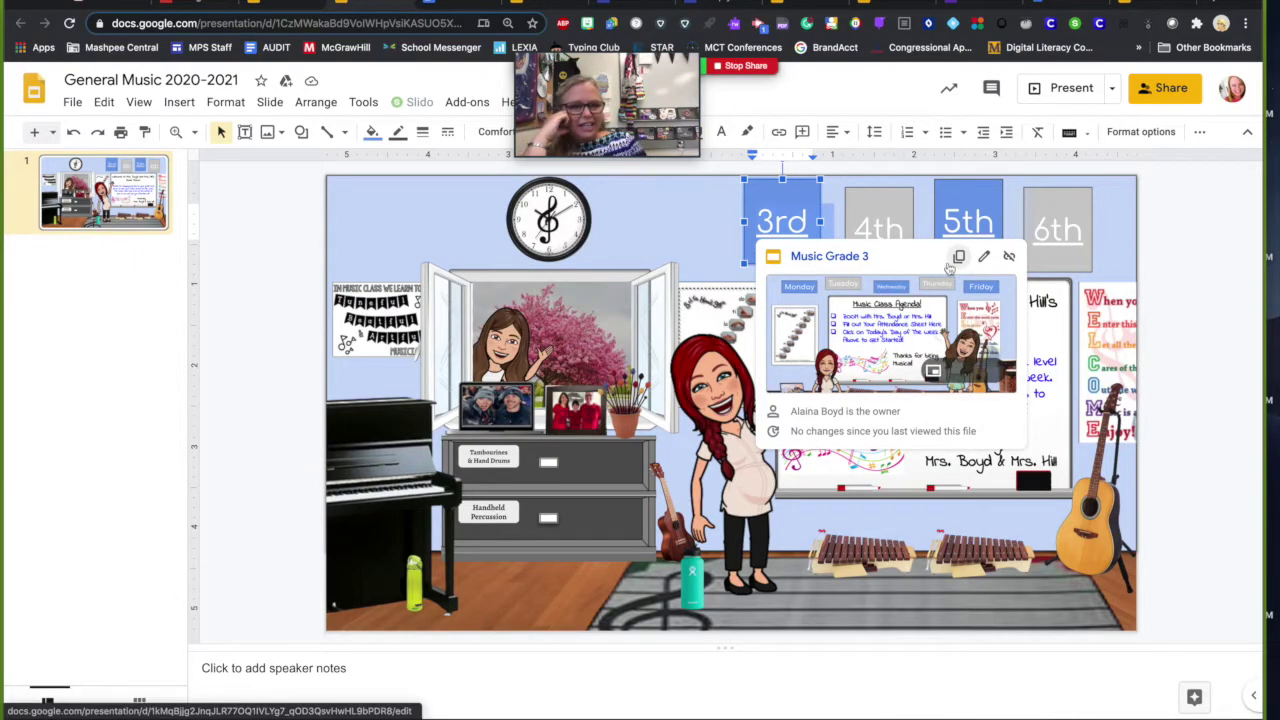
{"action": "left_click", "coordinate": [1009, 256]}
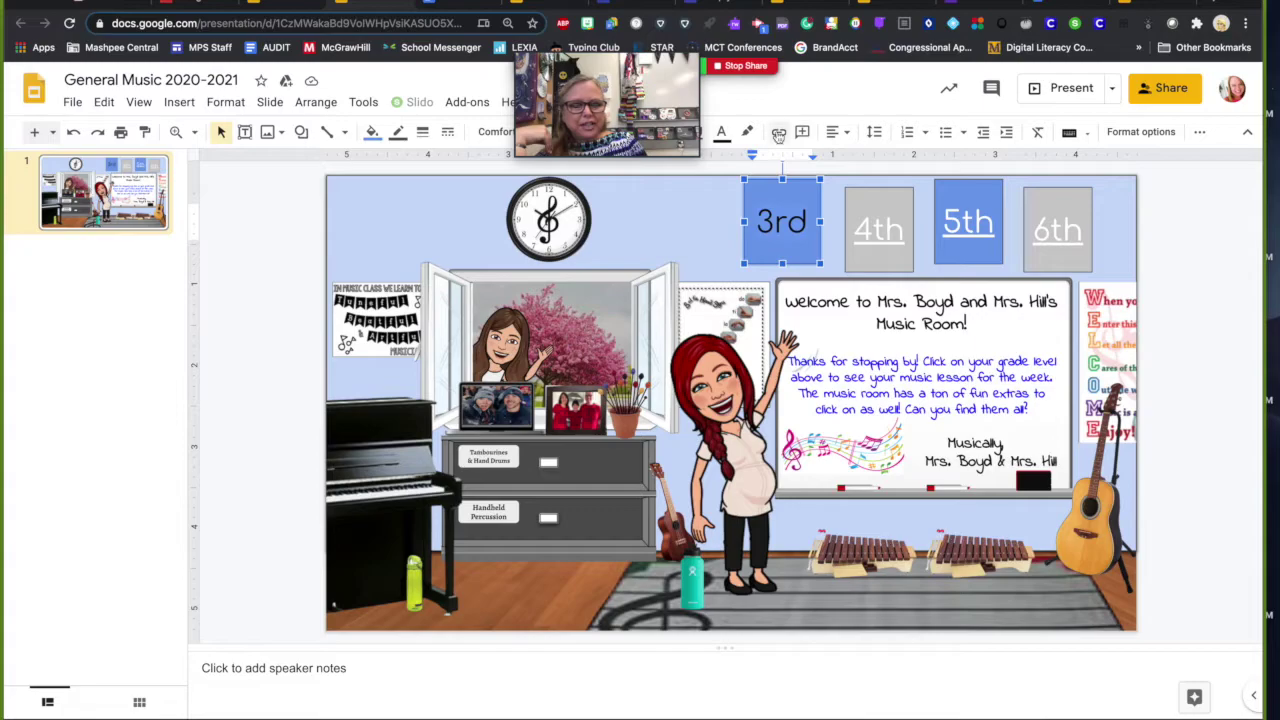
Link the 3rd text to Music Grade 3's pasted published URL and go to the published classroom
{"action": "left_click", "coordinate": [778, 133]}
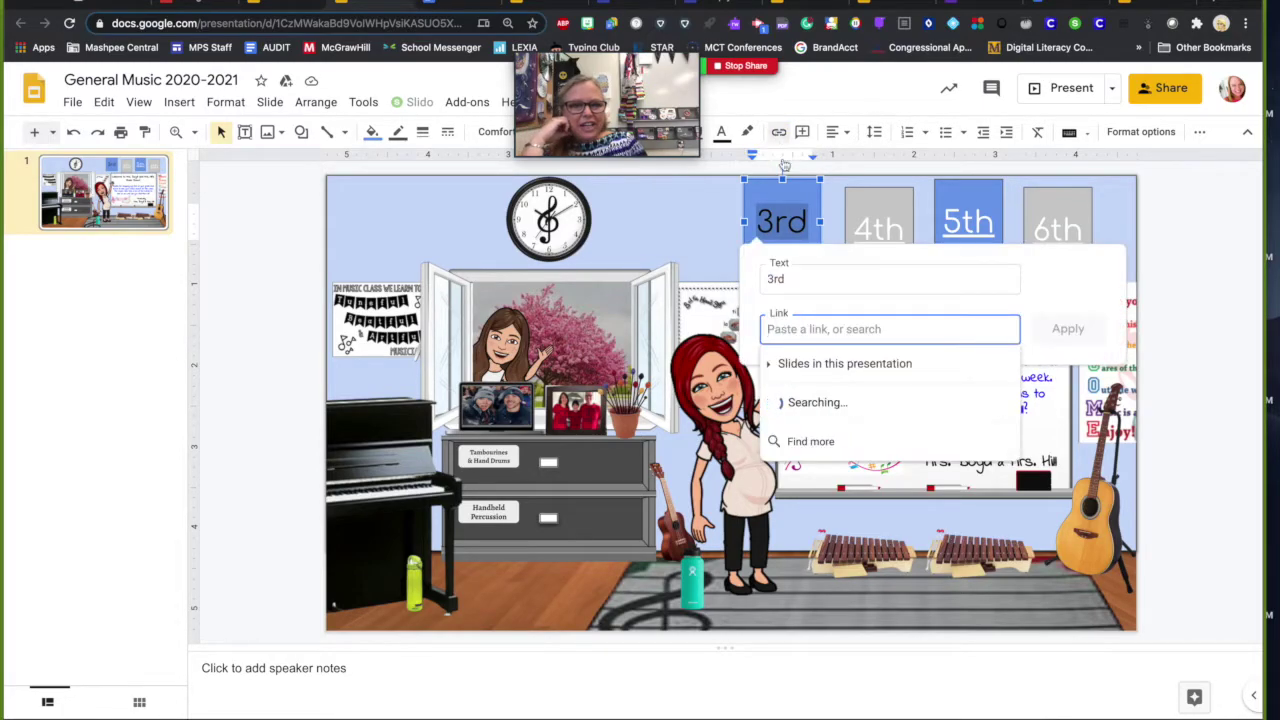
{"action": "key", "text": "ctrl+v"}
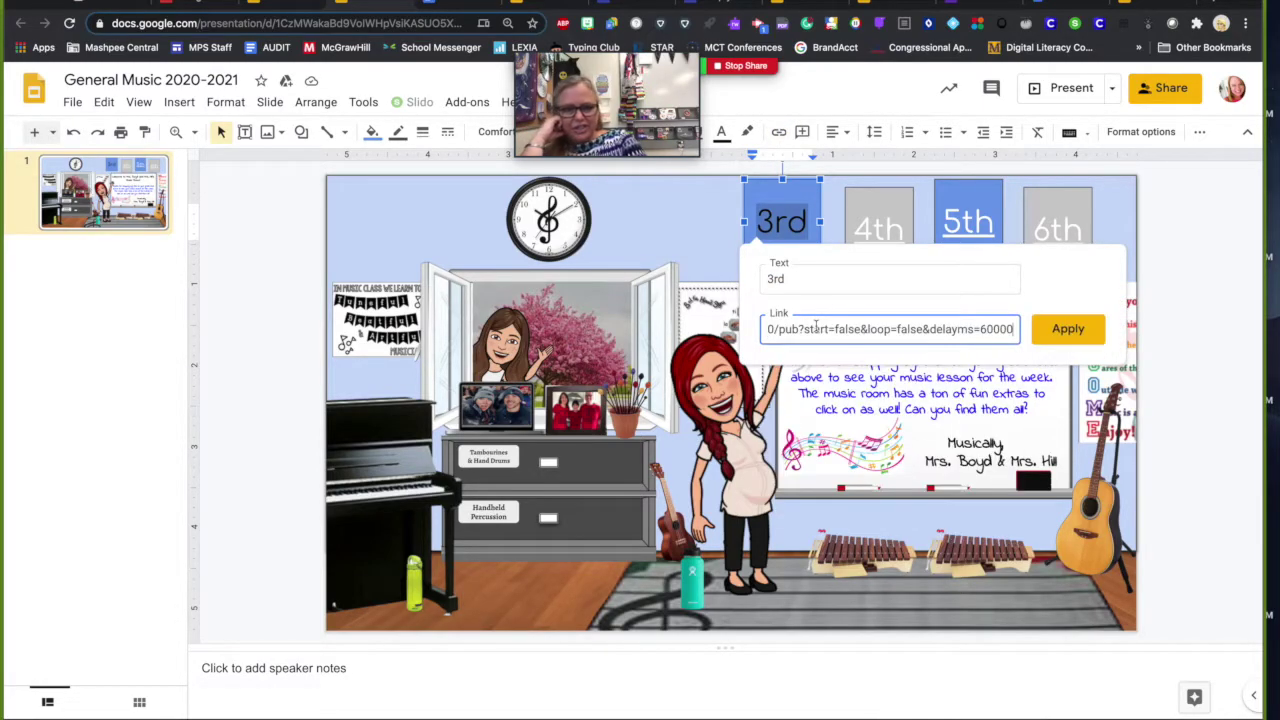
{"action": "left_click", "coordinate": [1057, 336]}
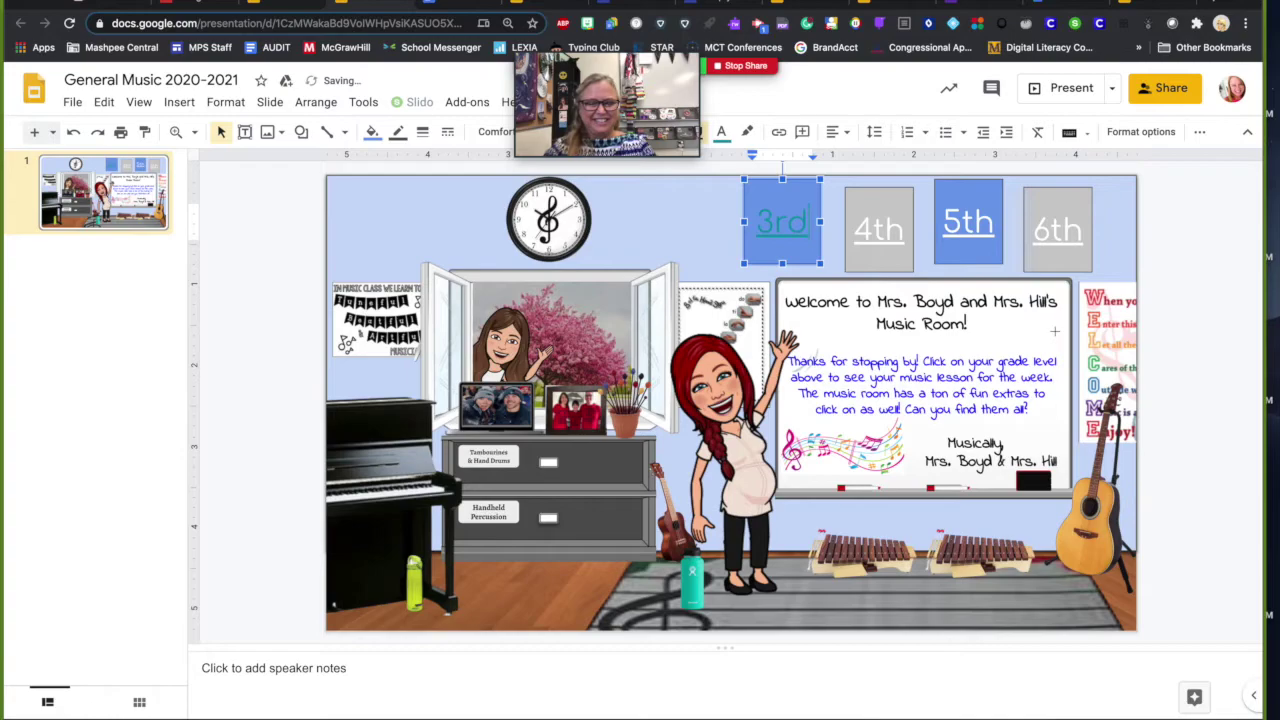
{"action": "left_click", "coordinate": [706, 219]}
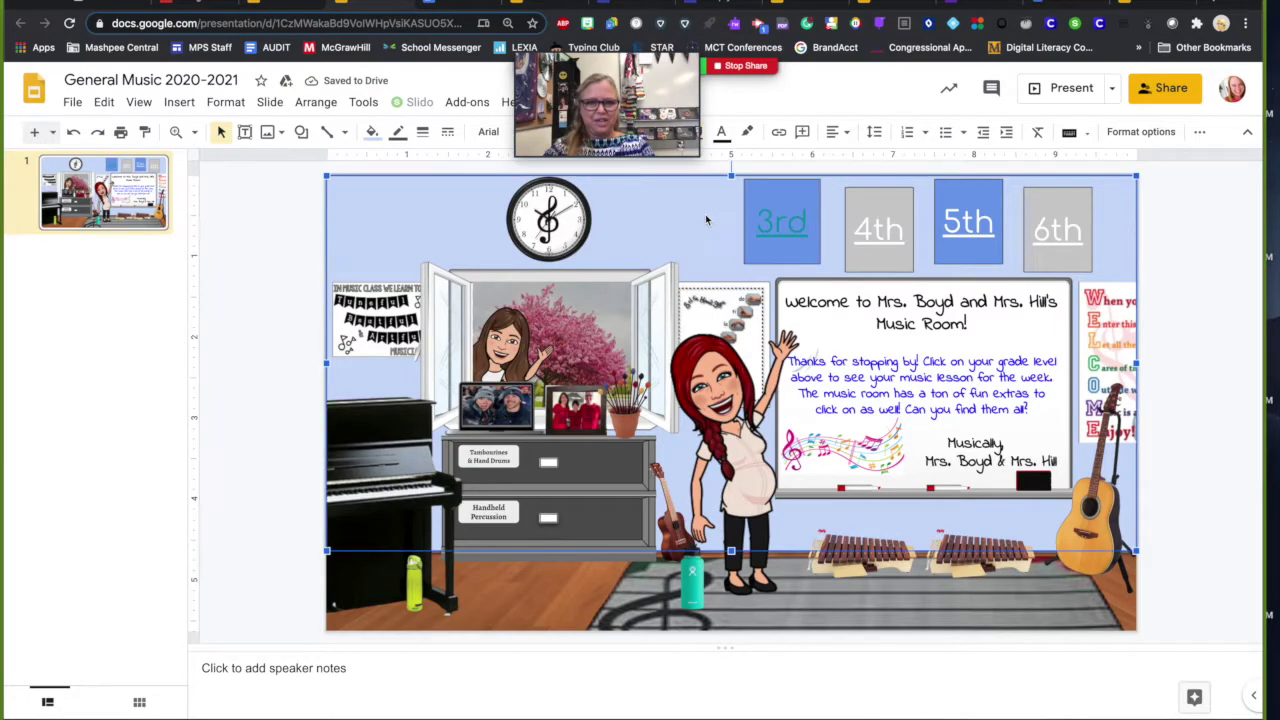
{"action": "left_click", "coordinate": [1152, 3]}
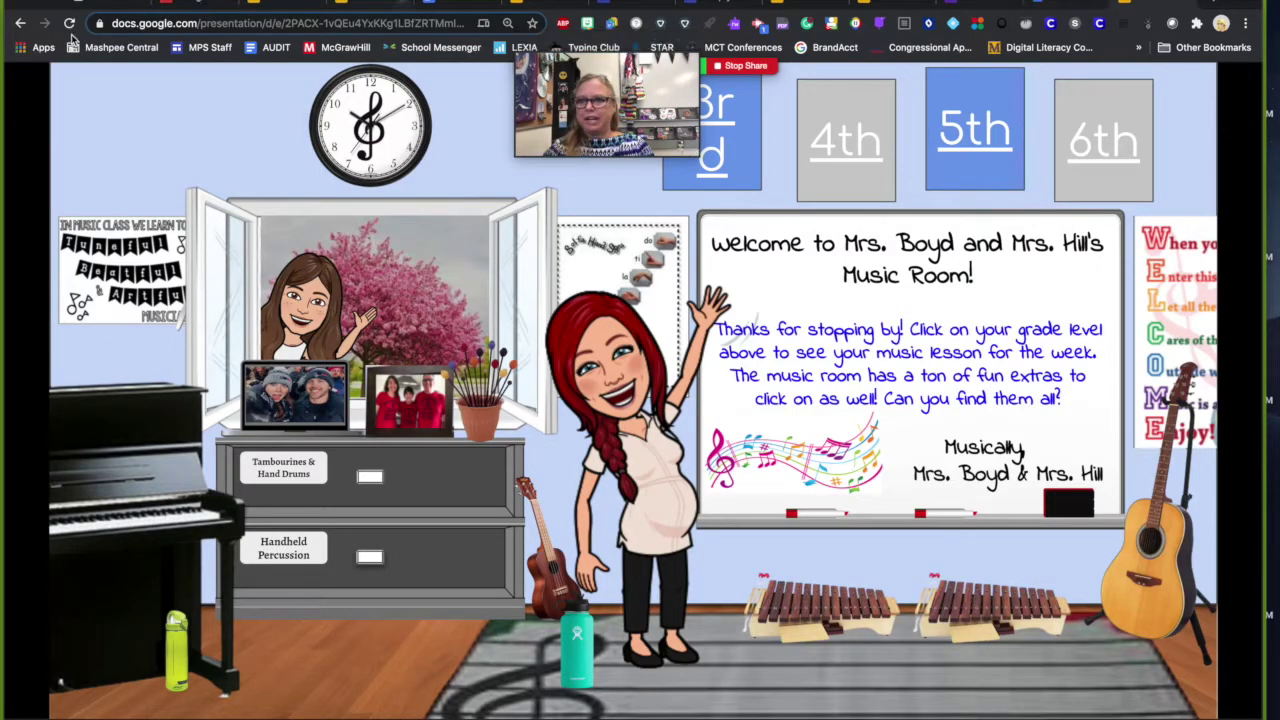
Reload the published classroom, test the 3rd link to the Music Class Agenda, then open Blended Learning PD Zoom Intro
{"action": "left_click", "coordinate": [69, 22]}
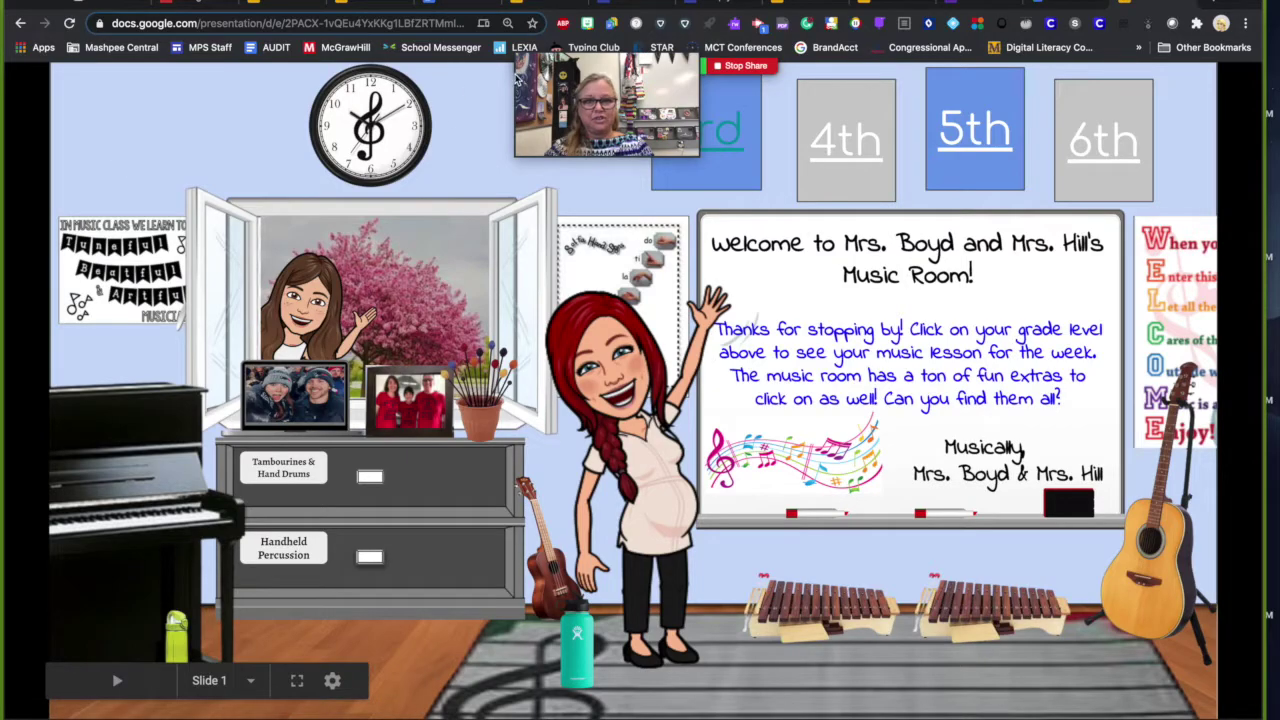
{"action": "left_click", "coordinate": [706, 147]}
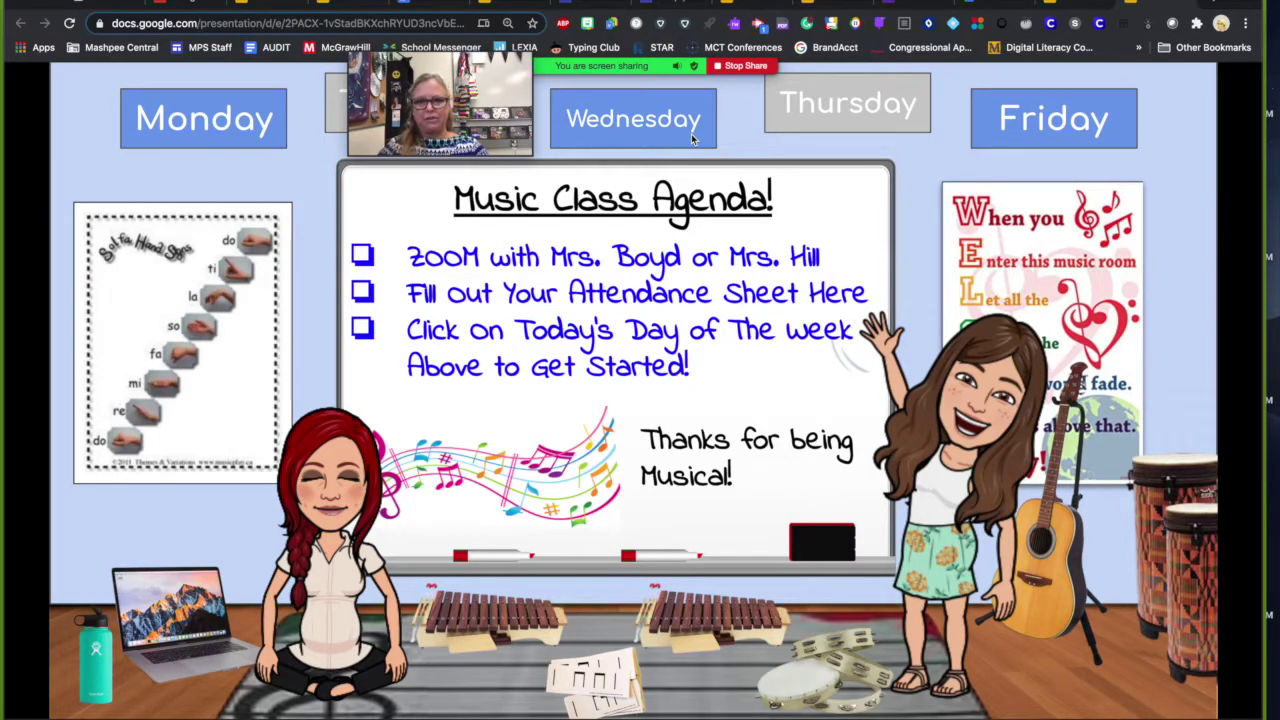
{"action": "mouse_move", "coordinate": [715, 4]}
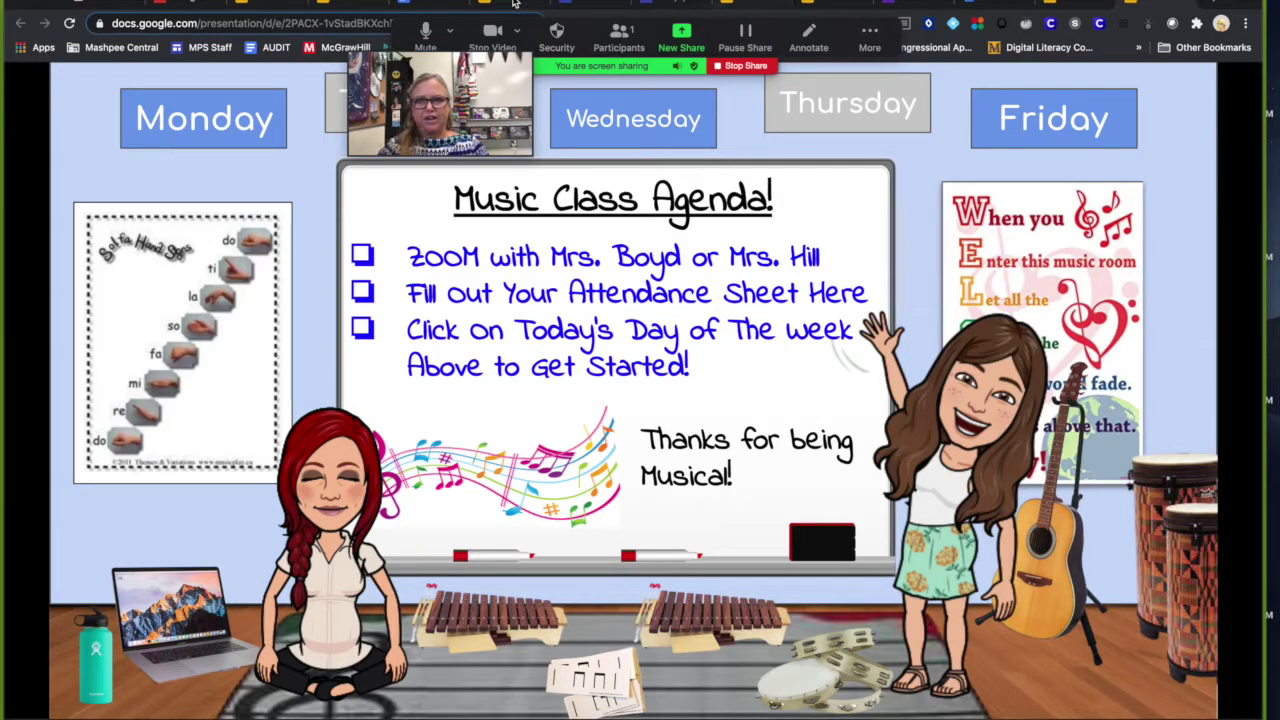
{"action": "left_click", "coordinate": [513, 4]}
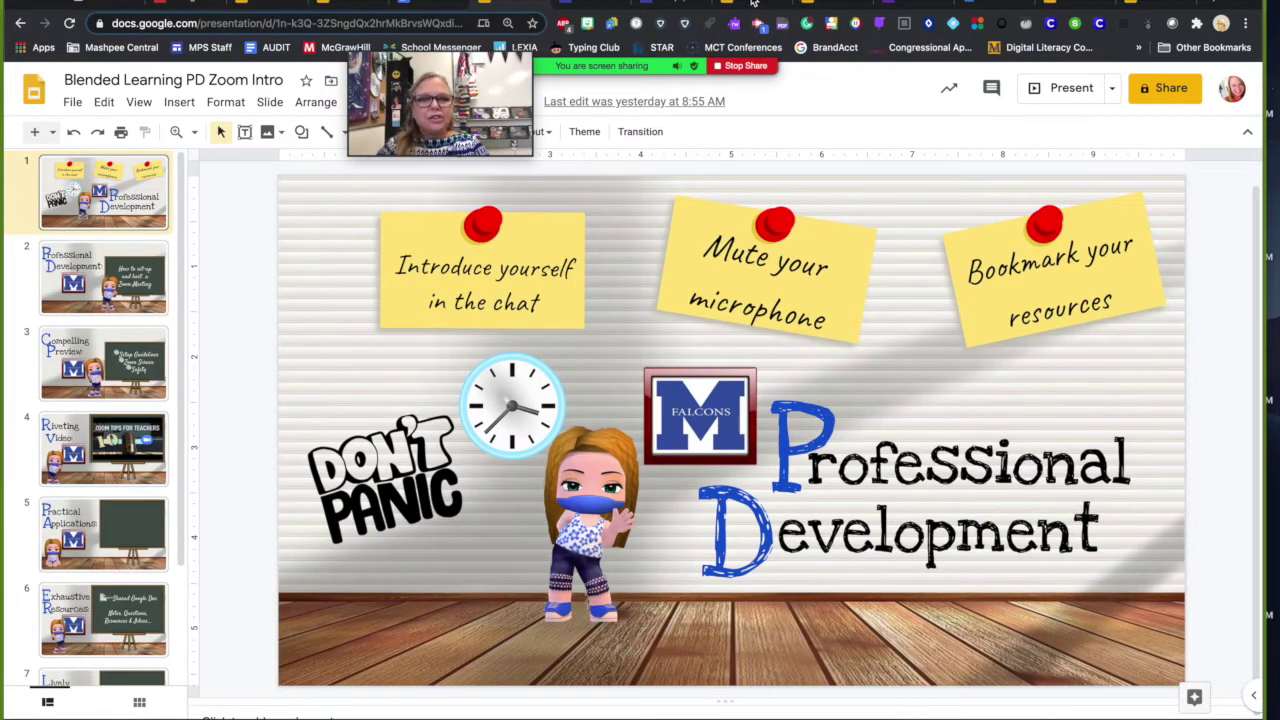
Set the published Blended PD Schedule Sept 2020 to auto-advance slides every minute
{"action": "left_click", "coordinate": [752, 3]}
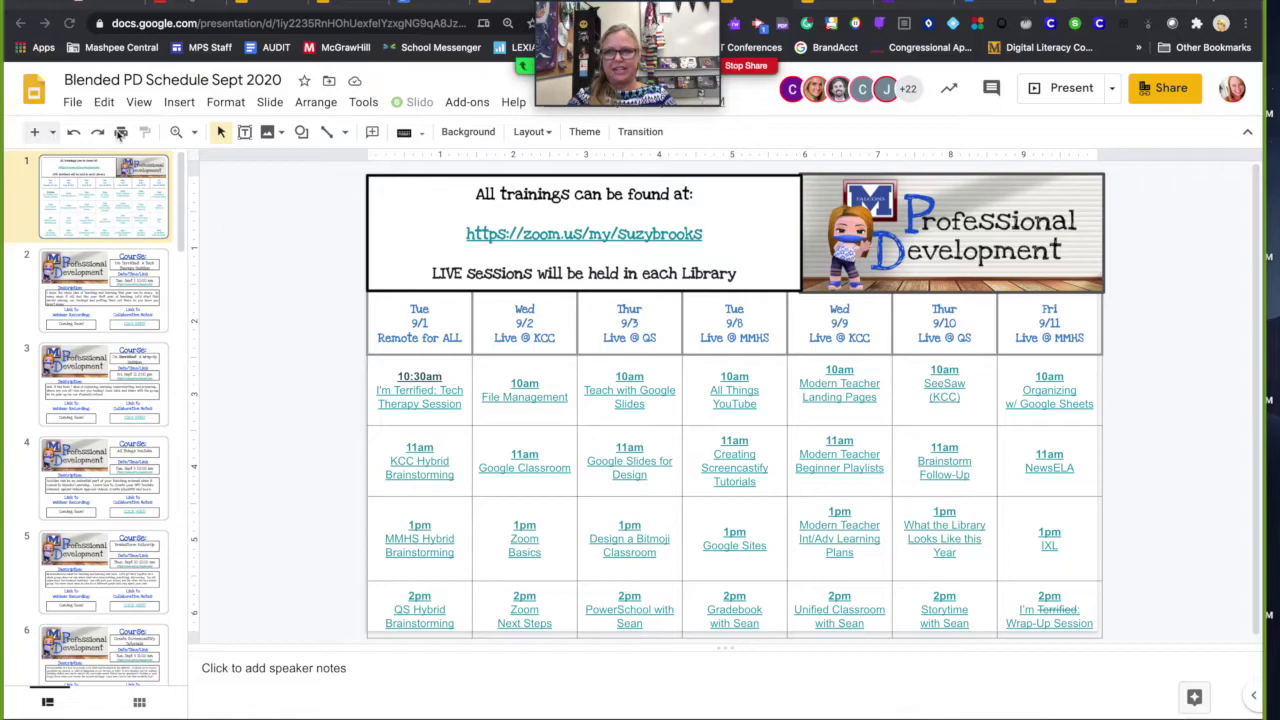
{"action": "left_click", "coordinate": [73, 104]}
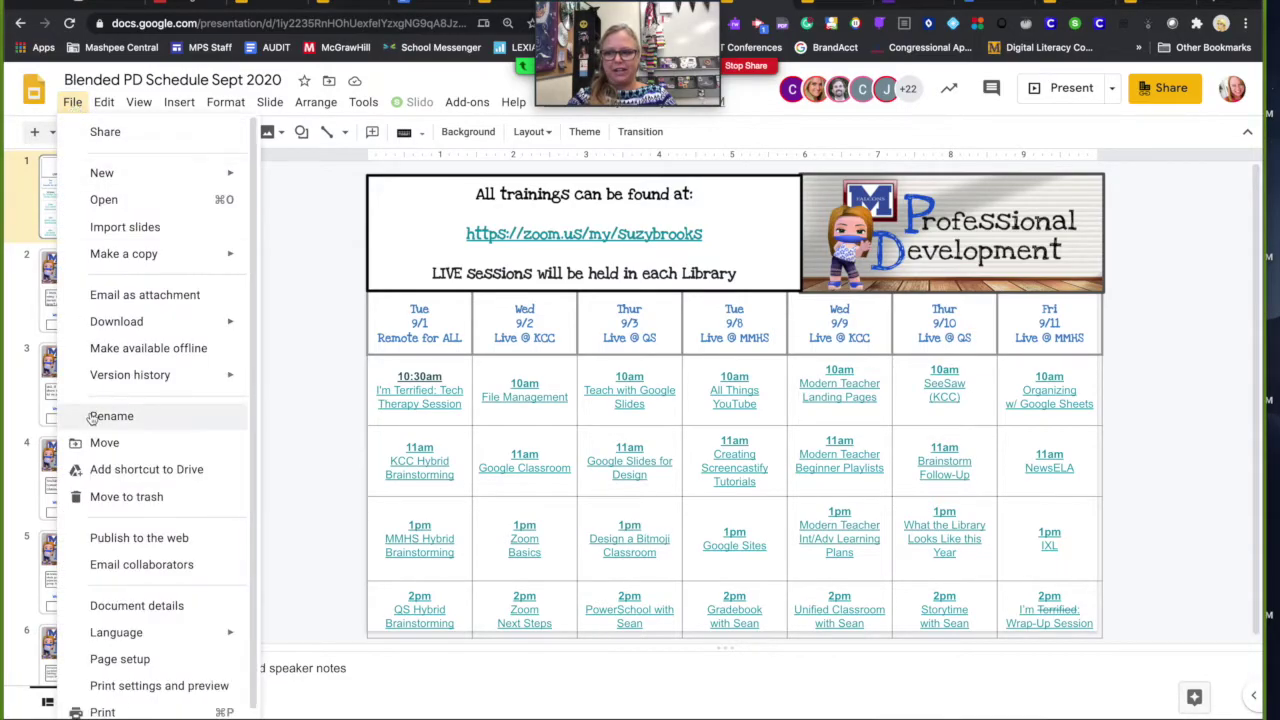
{"action": "left_click", "coordinate": [127, 539]}
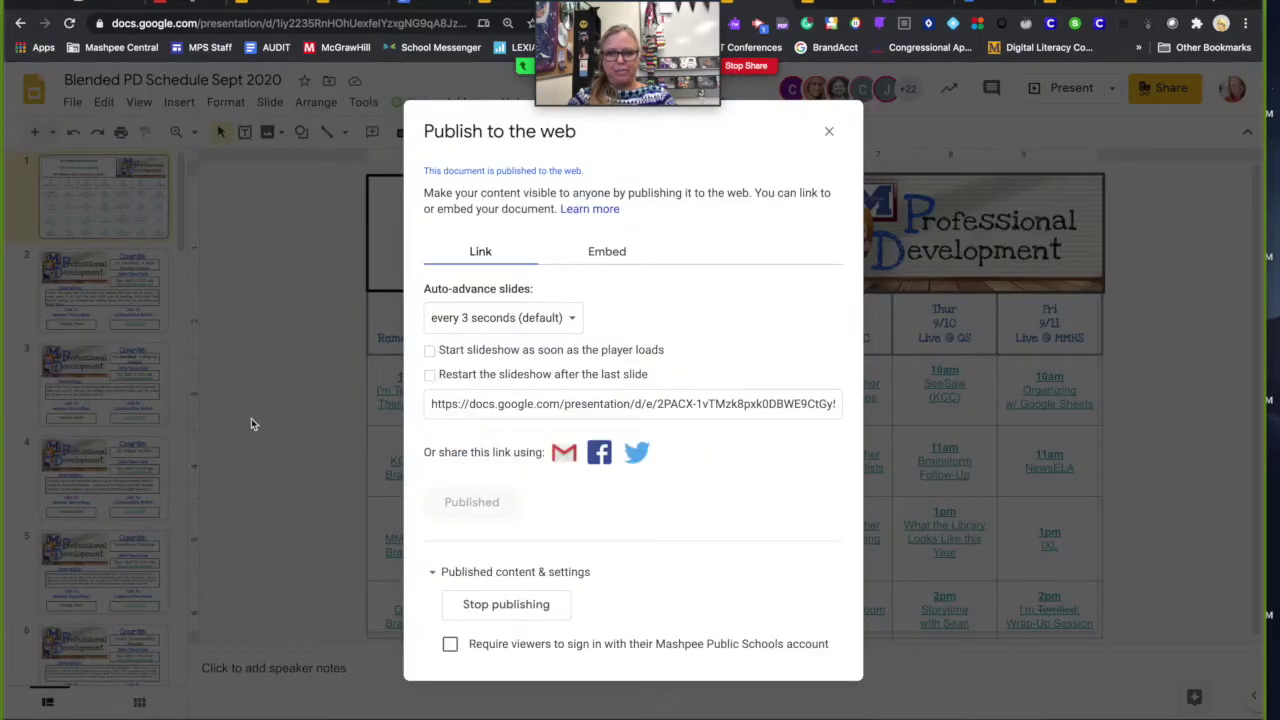
{"action": "left_click", "coordinate": [446, 325]}
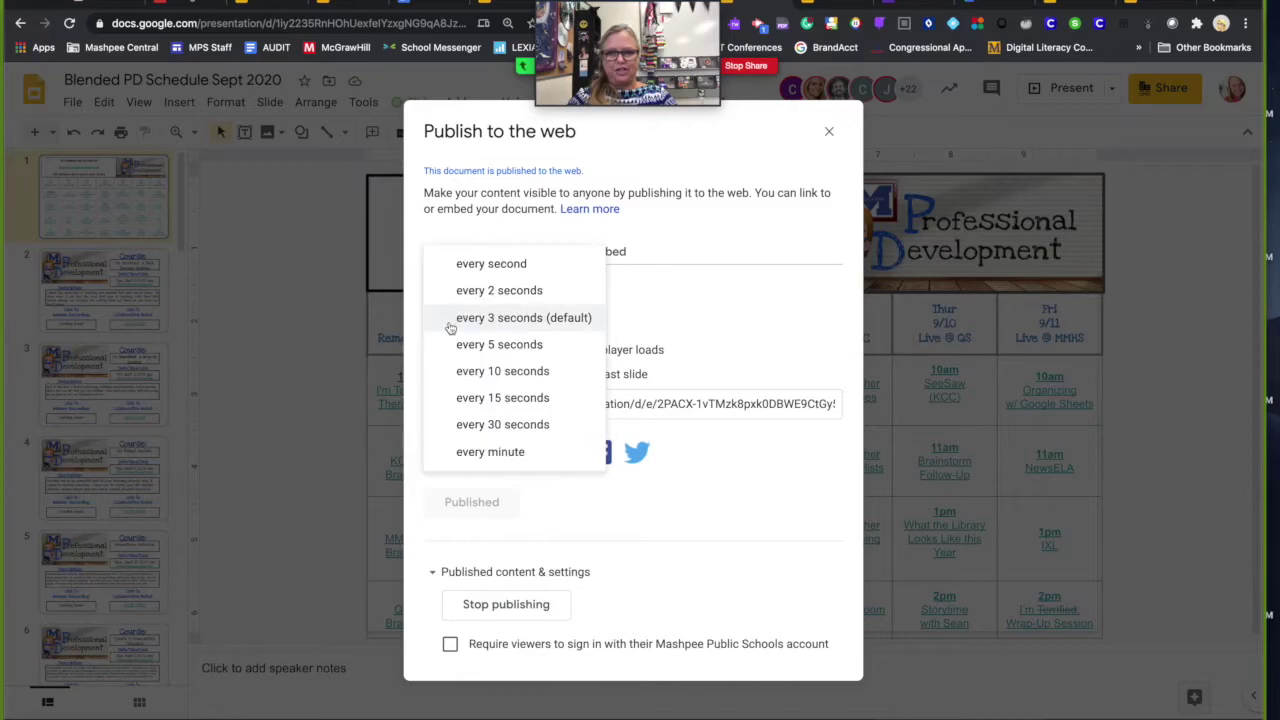
{"action": "left_click", "coordinate": [465, 452]}
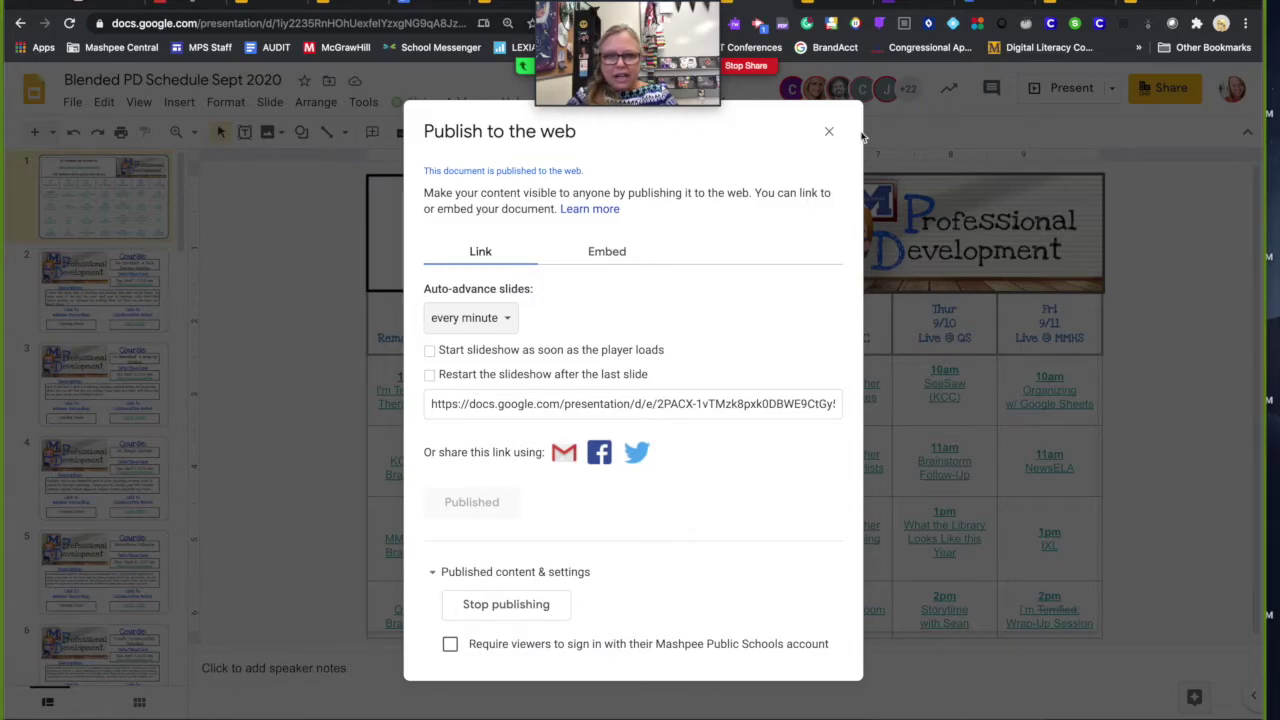
Copy the schedule's published link and open a new browser tab
{"action": "left_click_drag", "start_coordinate": [690, 10], "coordinate": [615, 3]}
{"action": "left_click", "coordinate": [585, 404]}
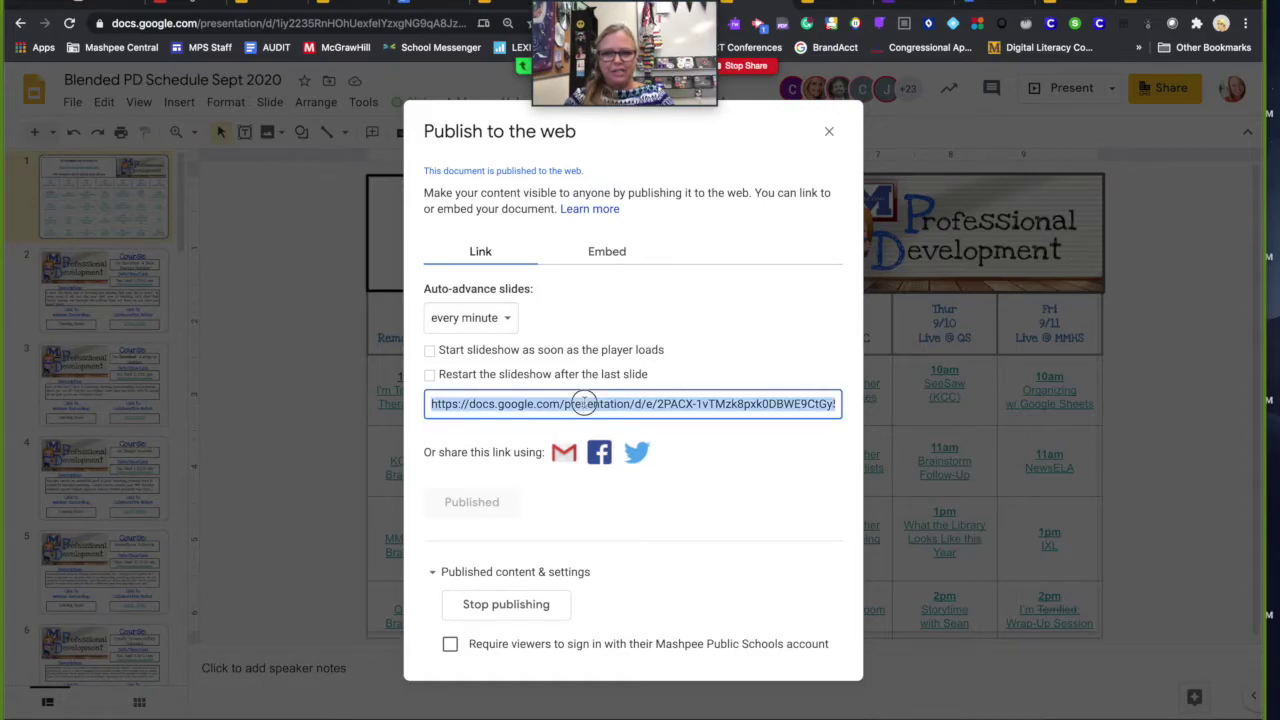
{"action": "key", "text": "super+c"}
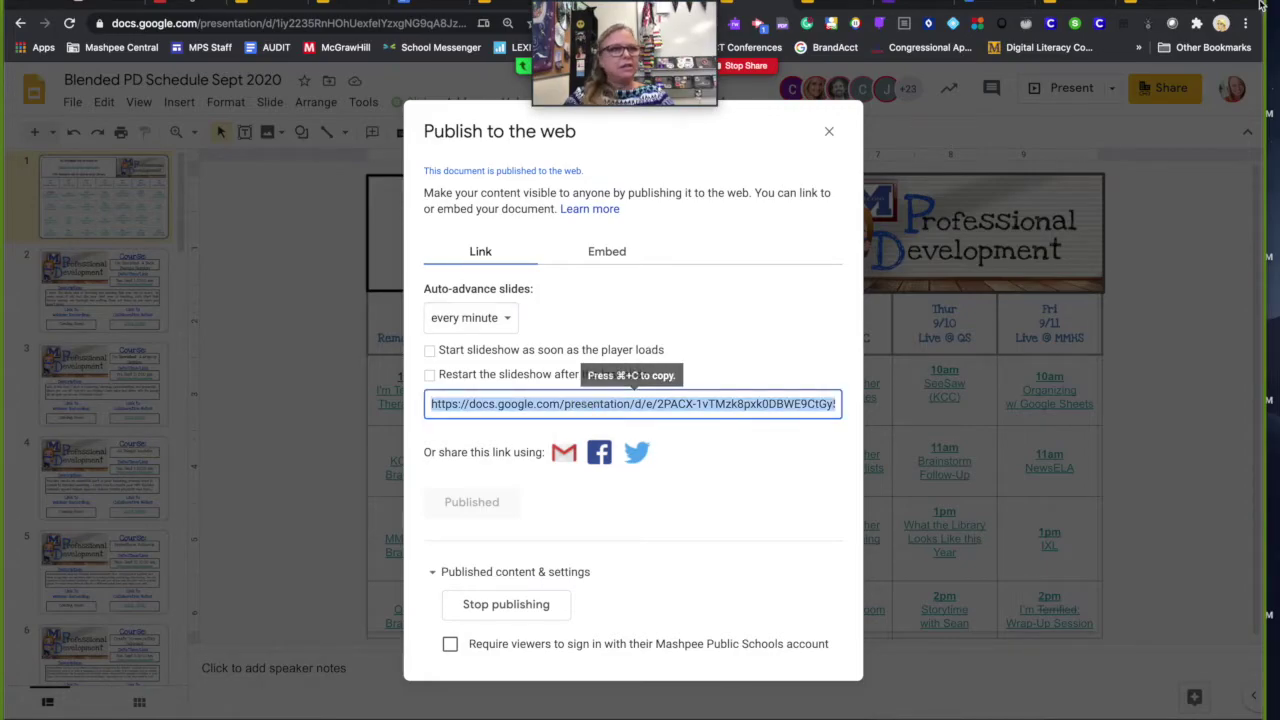
{"action": "left_click", "coordinate": [1217, 5]}
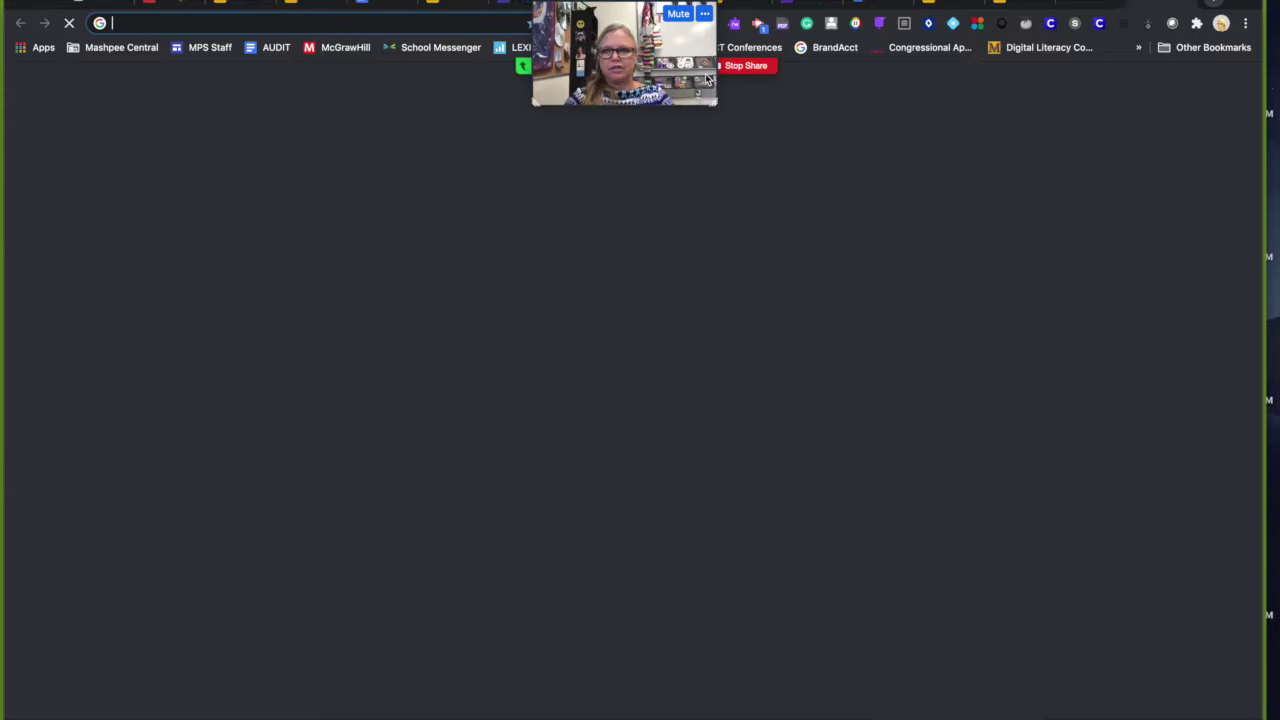
Load the published PD schedule from the pasted link in the new tab
{"action": "left_click", "coordinate": [300, 24]}
{"action": "key", "text": "super+v"}
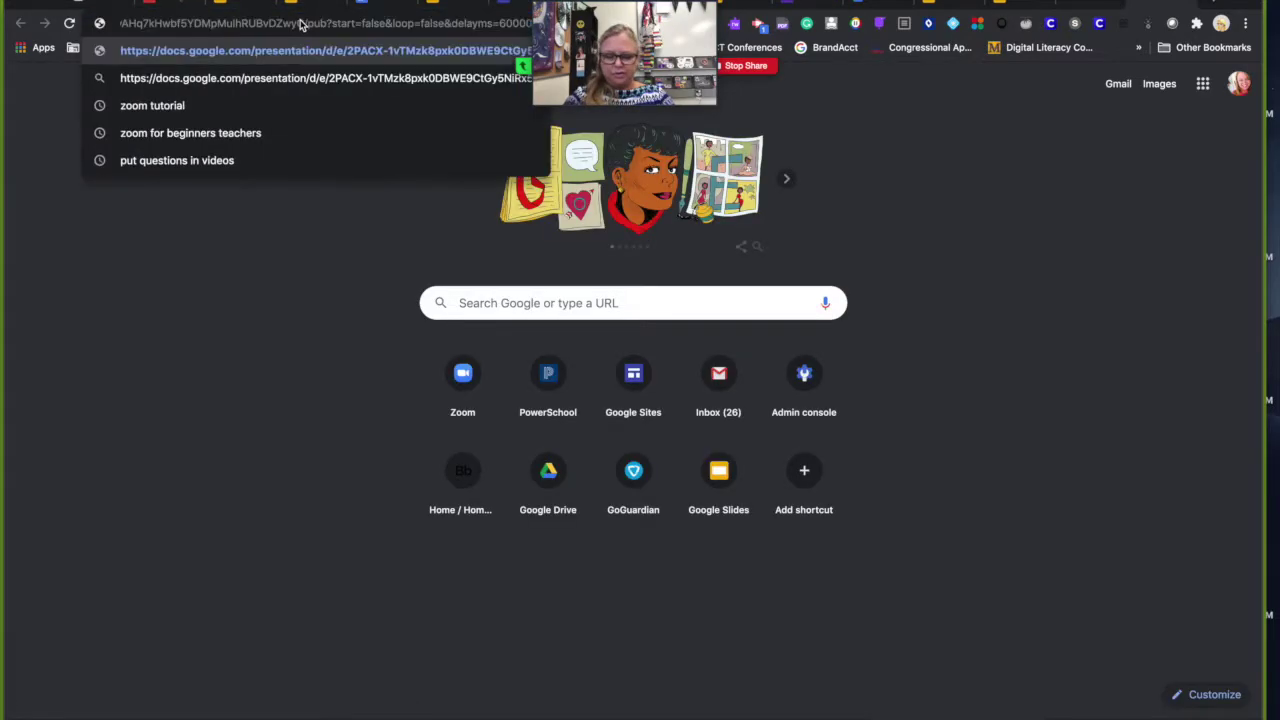
{"action": "key", "text": "Return"}
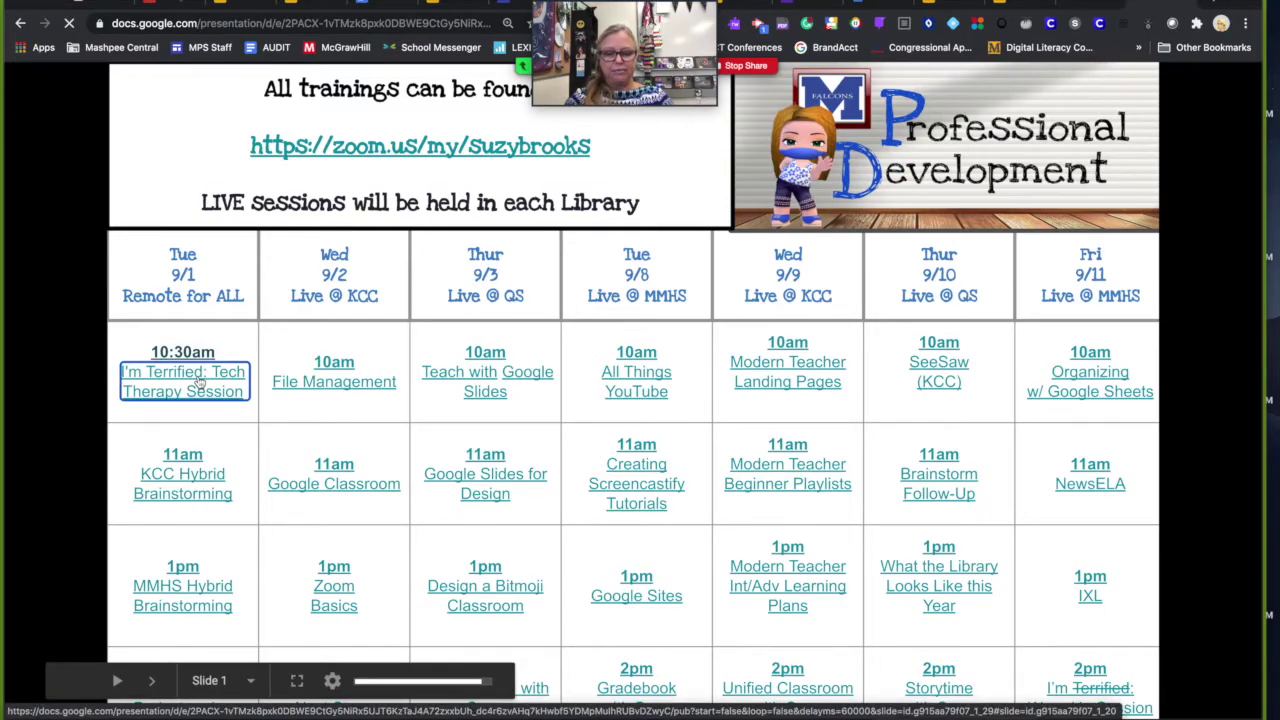
Test the Tech Therapy, All Things YouTube, SeeSaw (KCC) and Google Slides for Design links, returning each time
{"action": "left_click", "coordinate": [197, 383]}
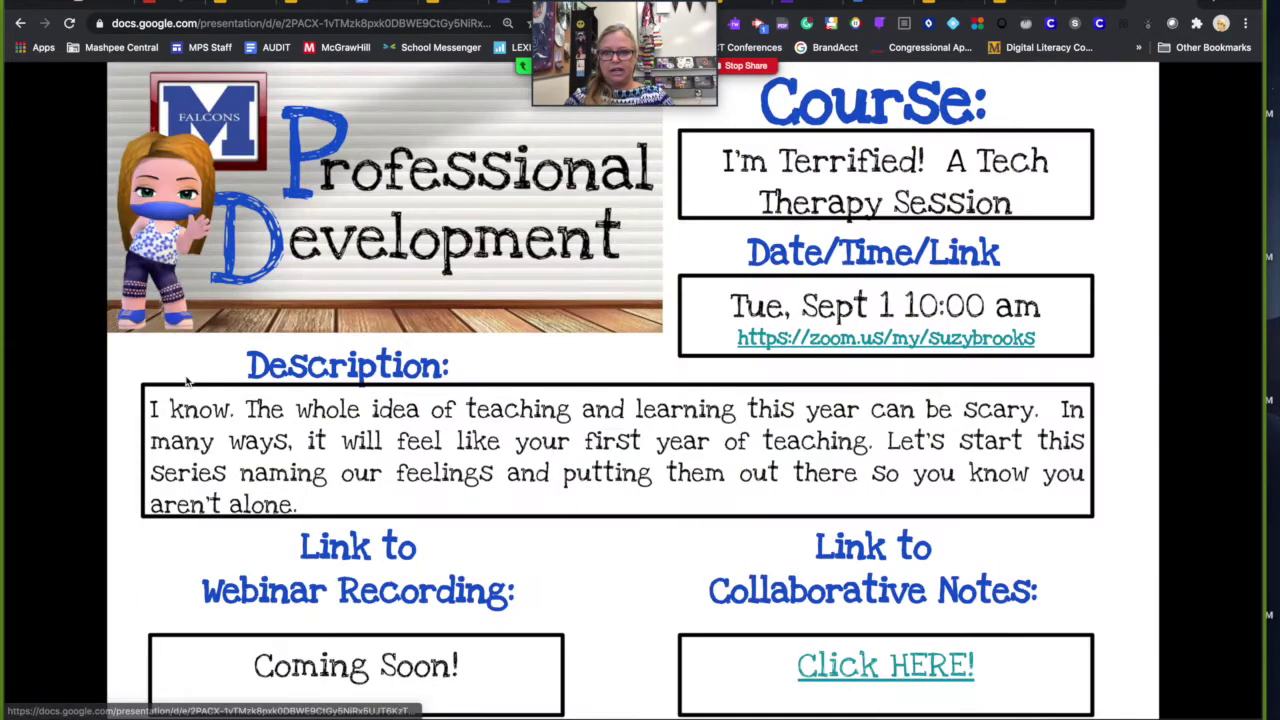
{"action": "left_click", "coordinate": [20, 23]}
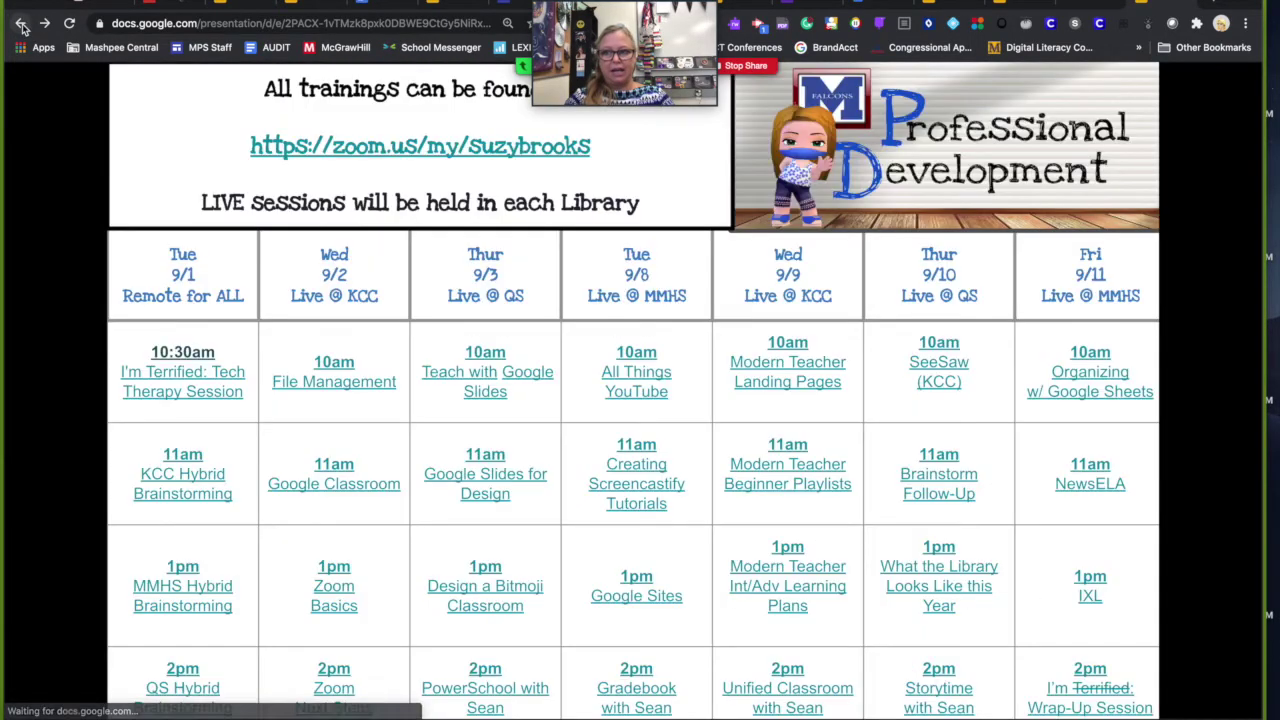
{"action": "left_click", "coordinate": [628, 387]}
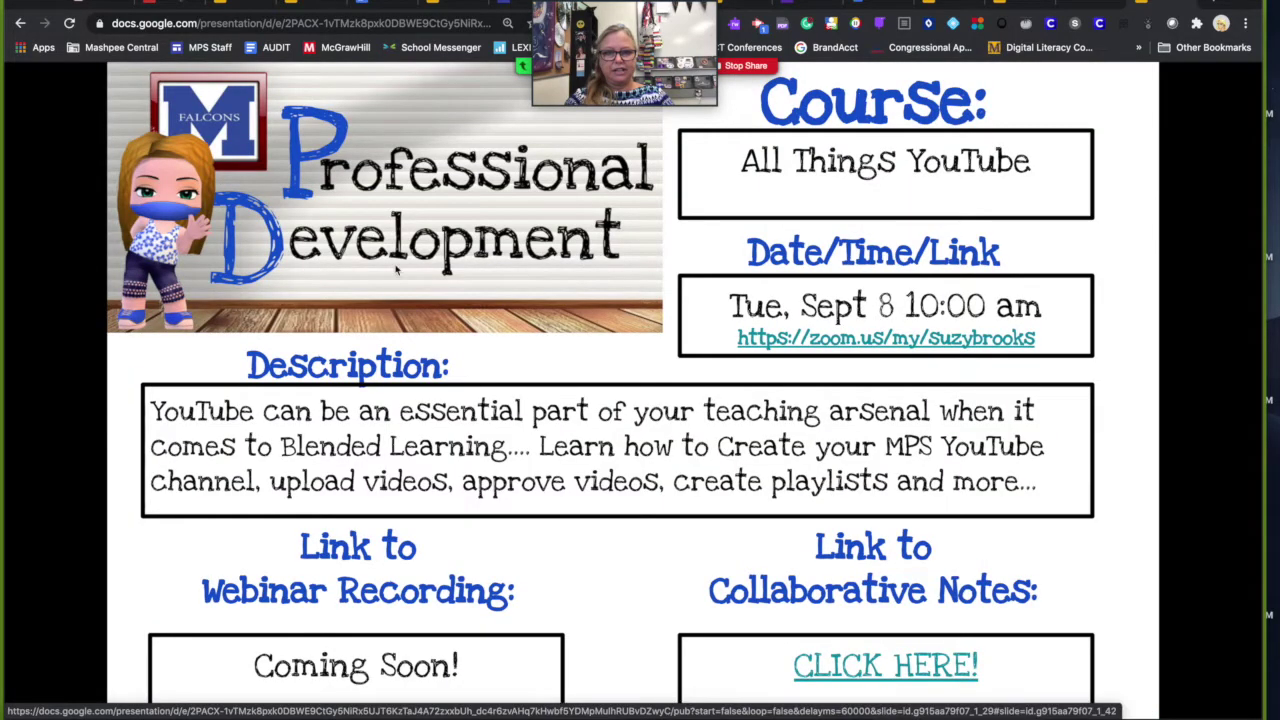
{"action": "left_click", "coordinate": [20, 25]}
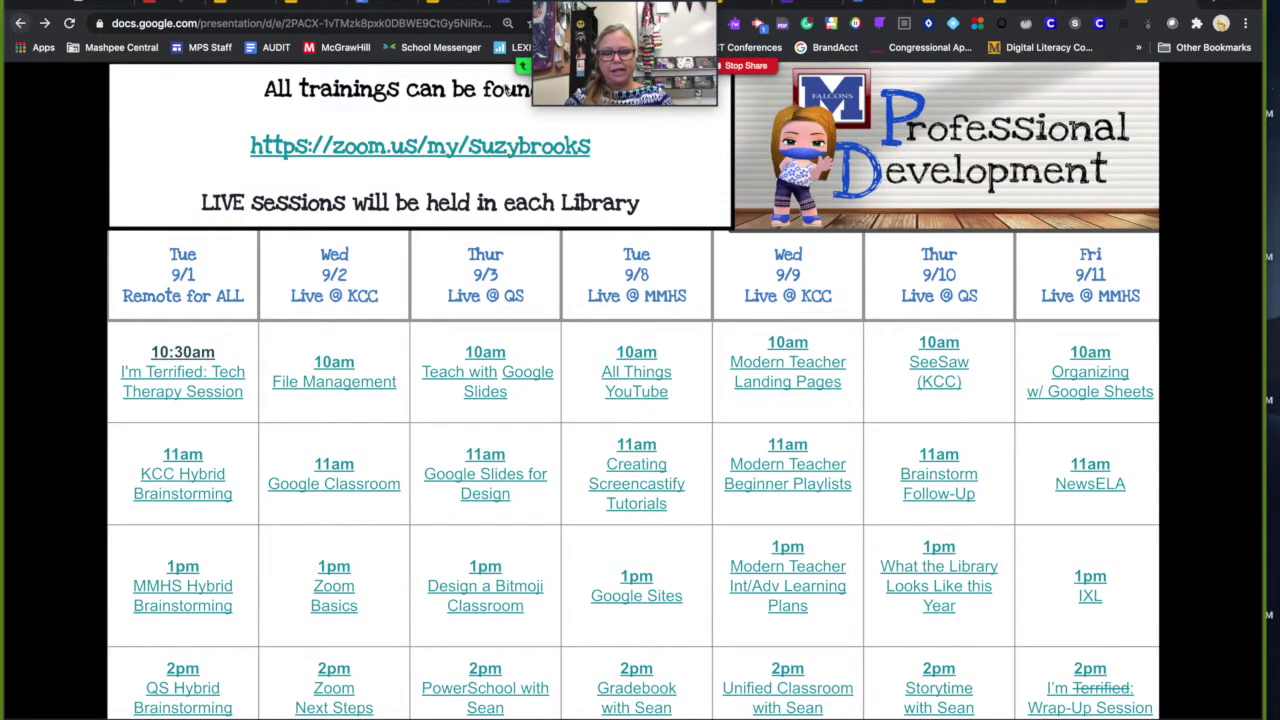
{"action": "left_click", "coordinate": [937, 372]}
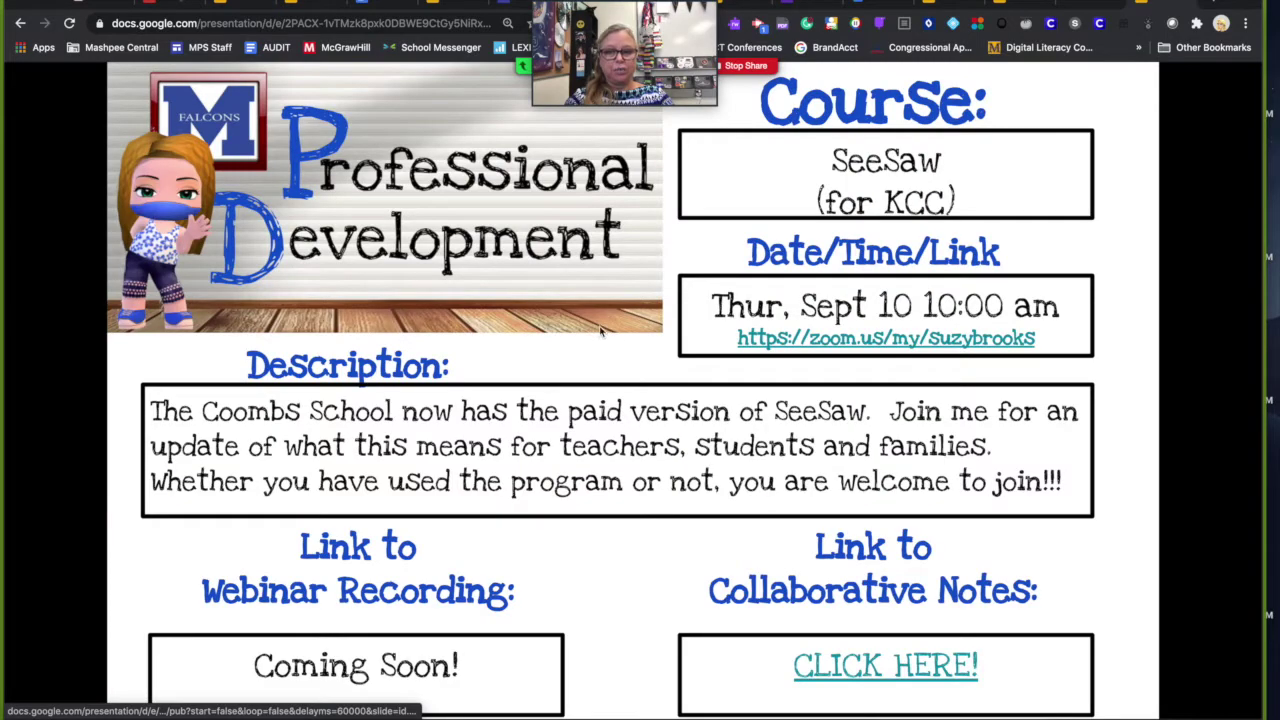
{"action": "left_click", "coordinate": [21, 26]}
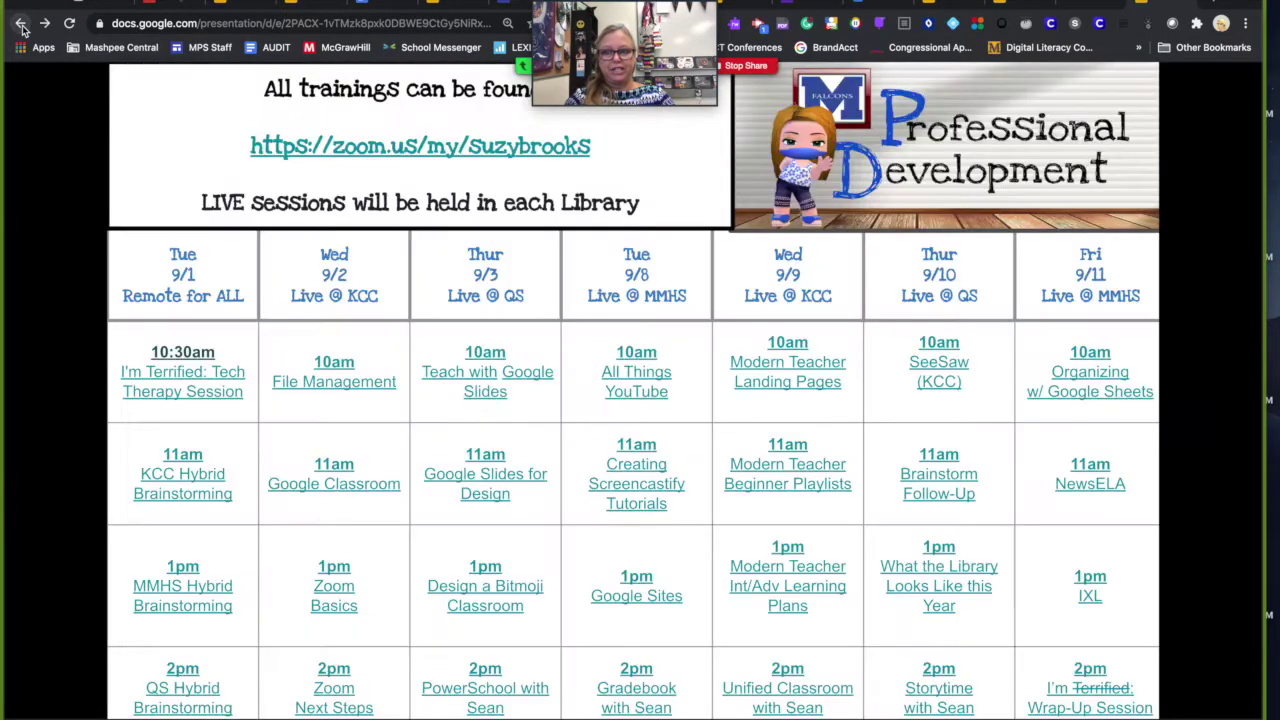
{"action": "left_click", "coordinate": [481, 493]}
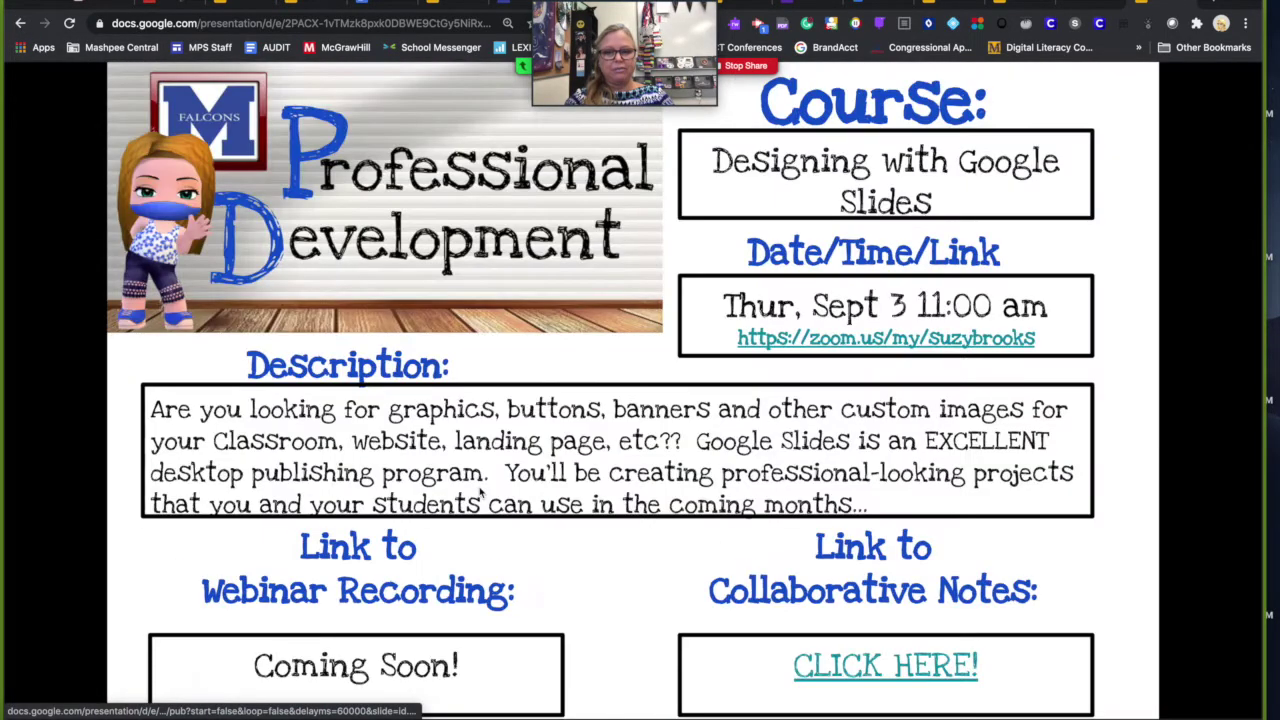
{"action": "left_click", "coordinate": [21, 26]}
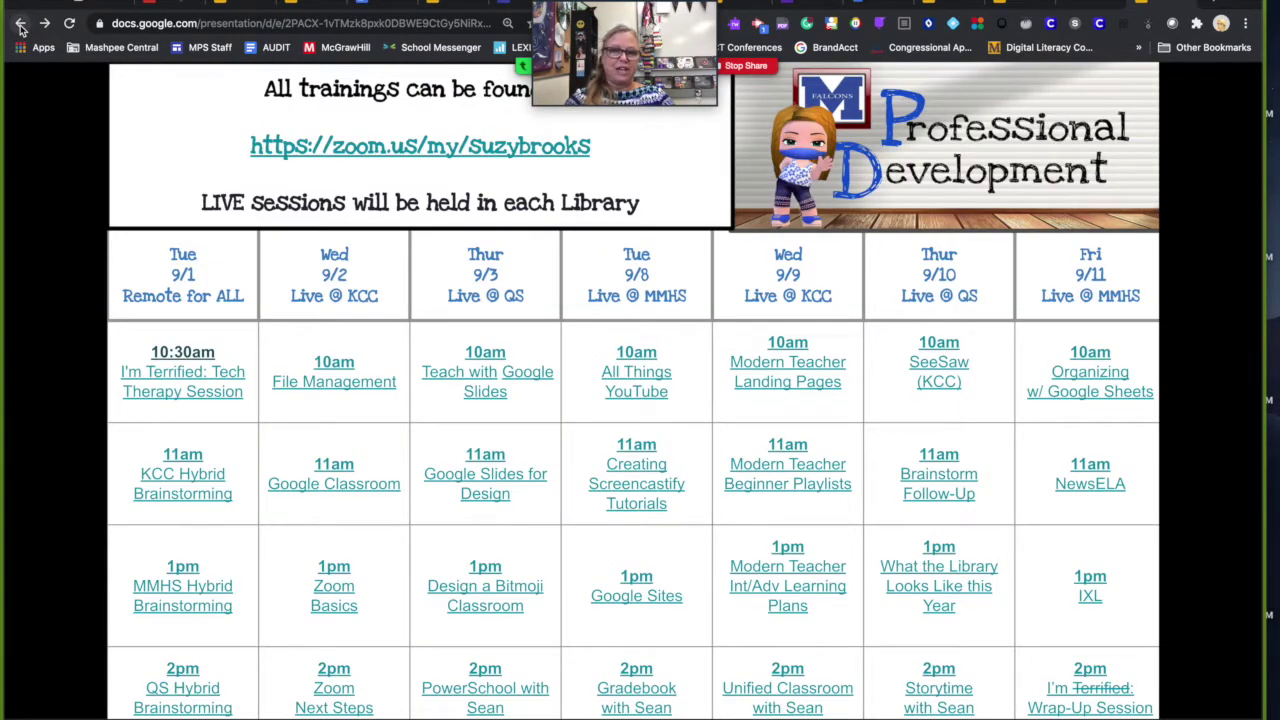